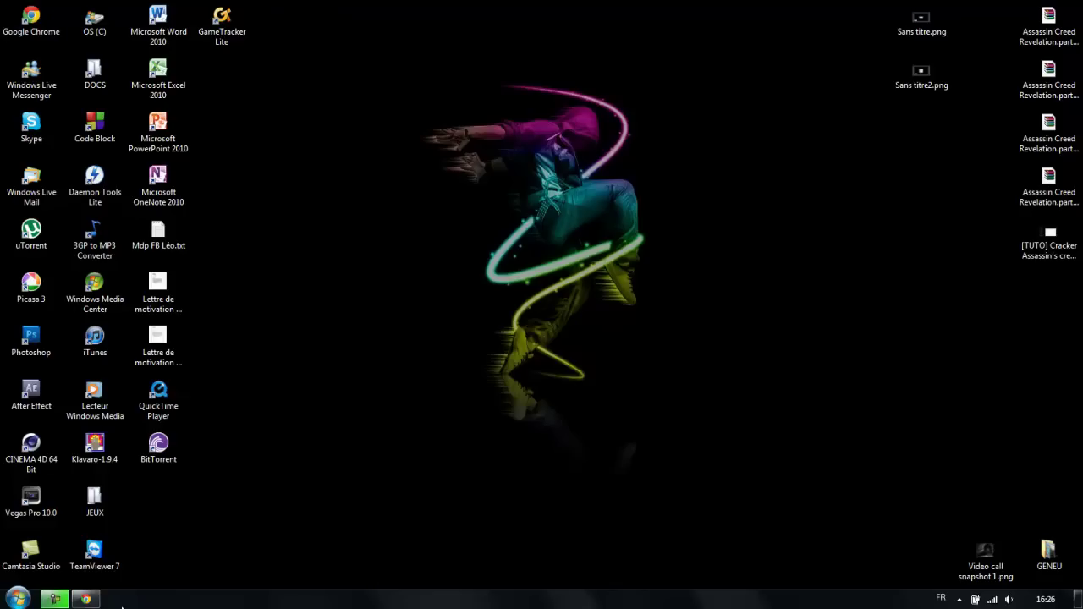
- Try to add the Call of Duty 4 Modern Warfare torrent to µTorrent from its web page, declining to load the trackers
left_click(95, 601)
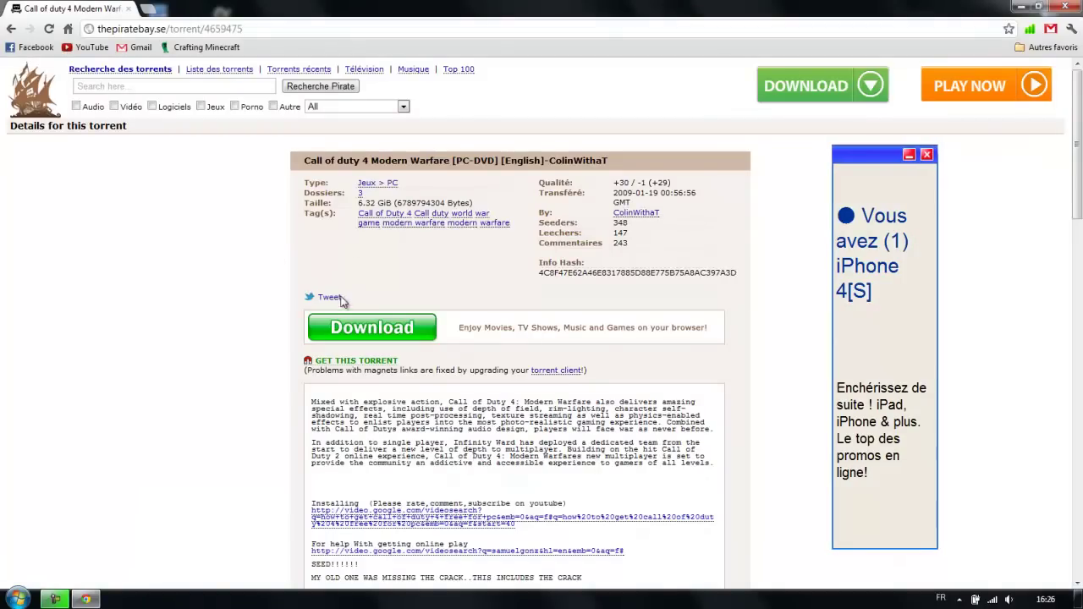
left_click(310, 362)
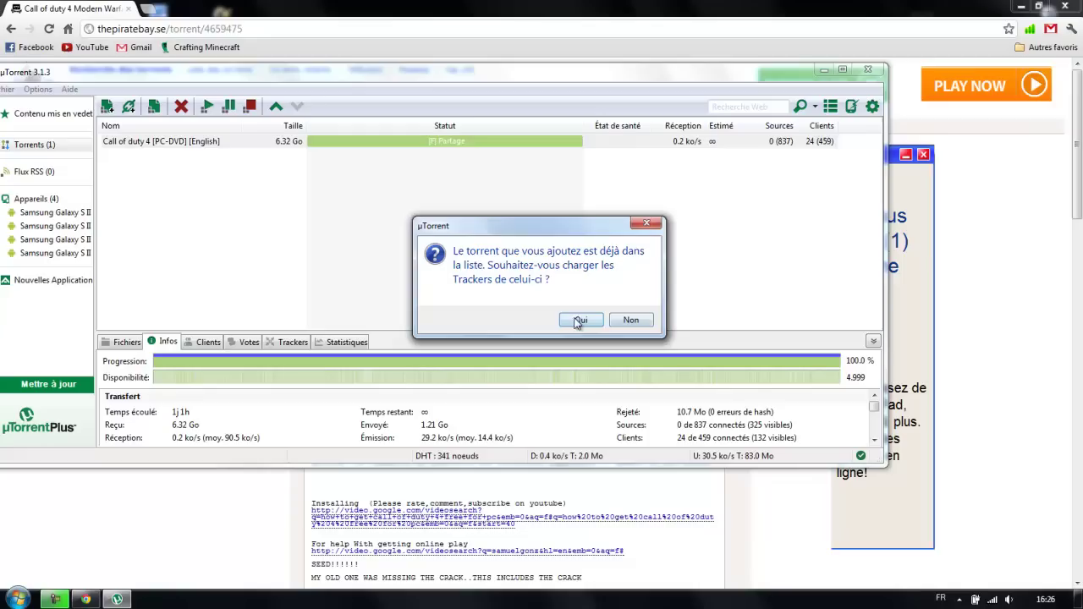
left_click(628, 321)
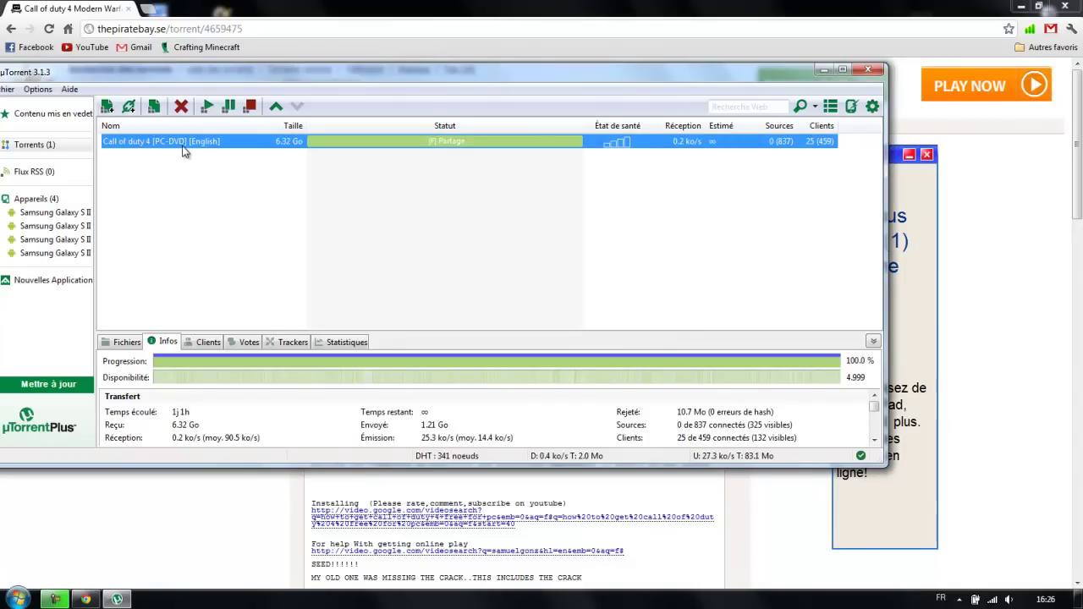
left_click(867, 70)
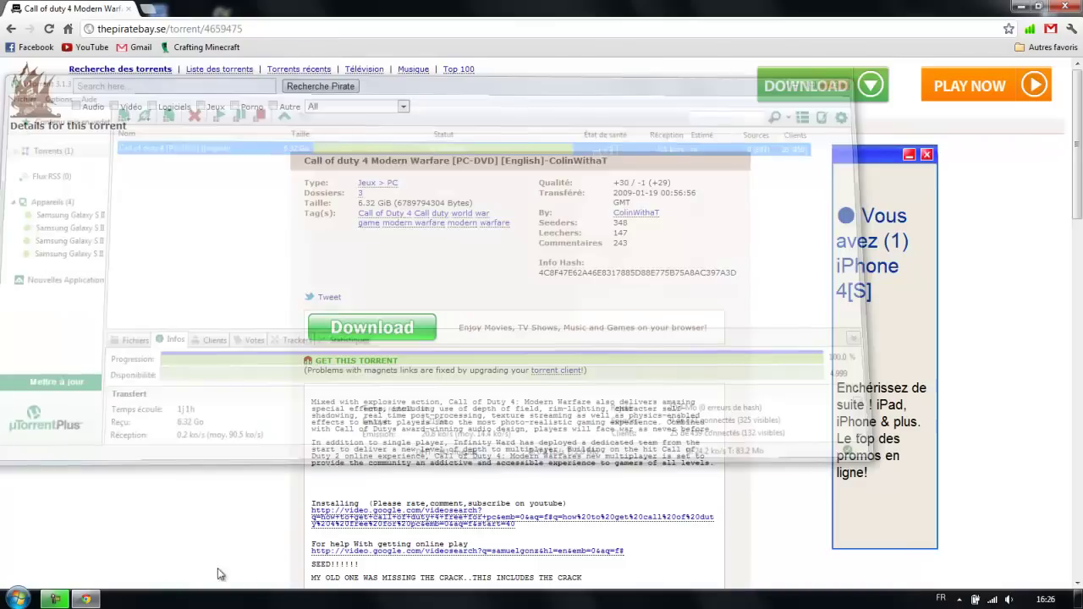
- Open the "Call of duty 4 [PC-DVD] [English]" folder in Téléchargements and minimize the browser behind it
left_click(17, 599)
left_click(247, 372)
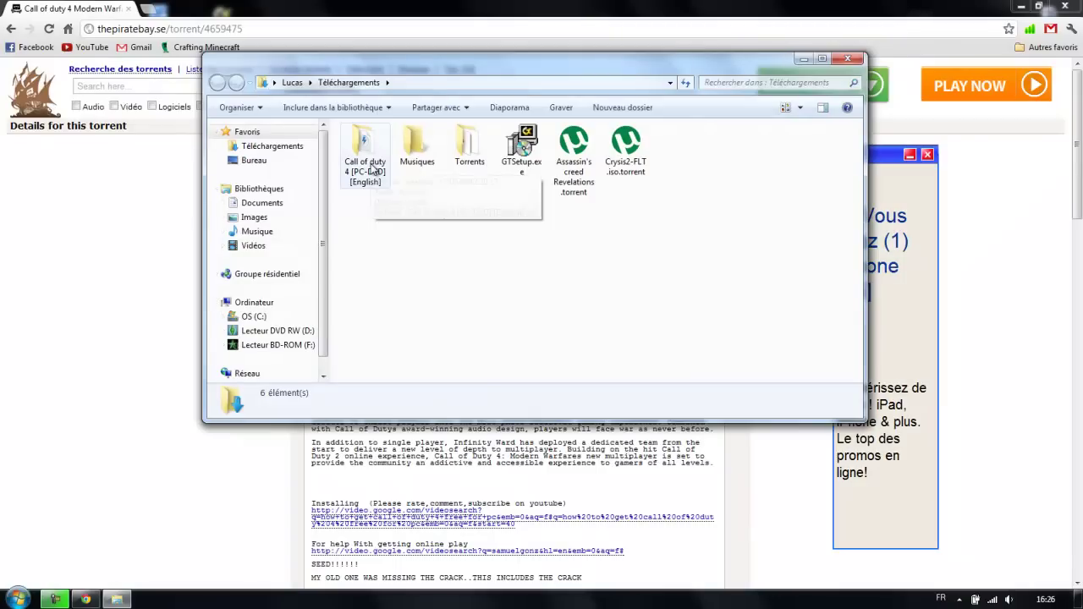
double_click(371, 165)
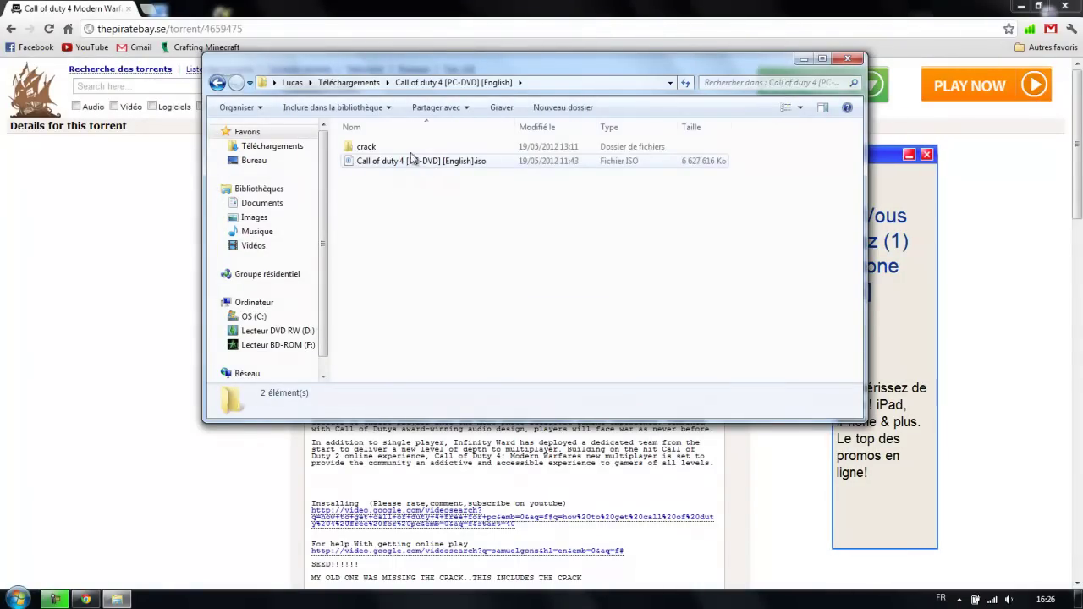
left_click(1016, 7)
left_click(1016, 7)
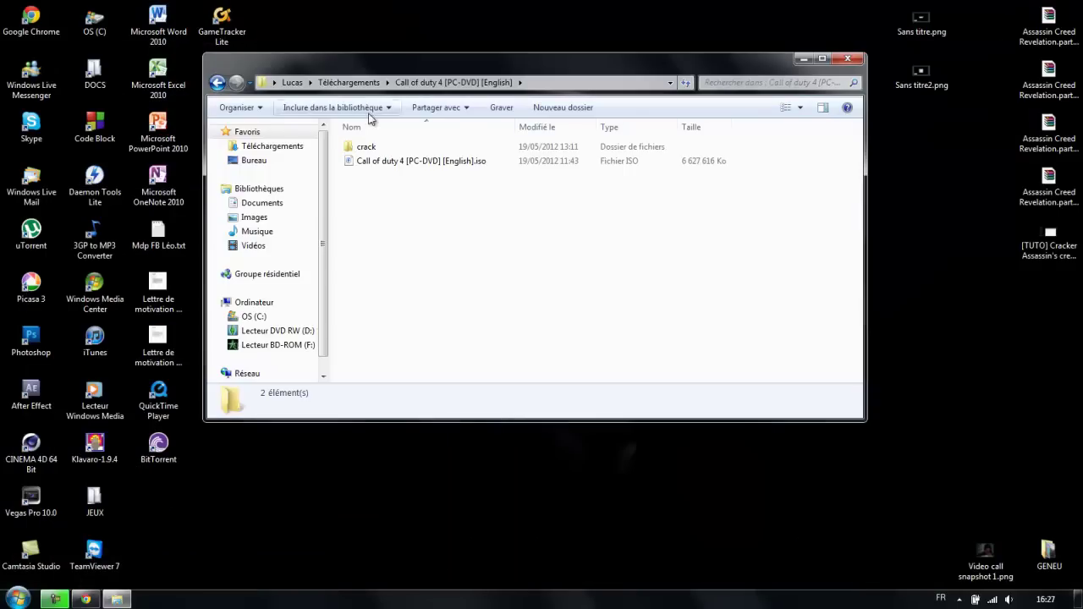
left_click_drag(298, 56, 430, 73)
- Launch the game's setup menu from the mounted COD4MW virtual drive in DAEMON Tools Lite, and close DAEMON Tools Lite
left_click_drag(95, 179, 619, 183)
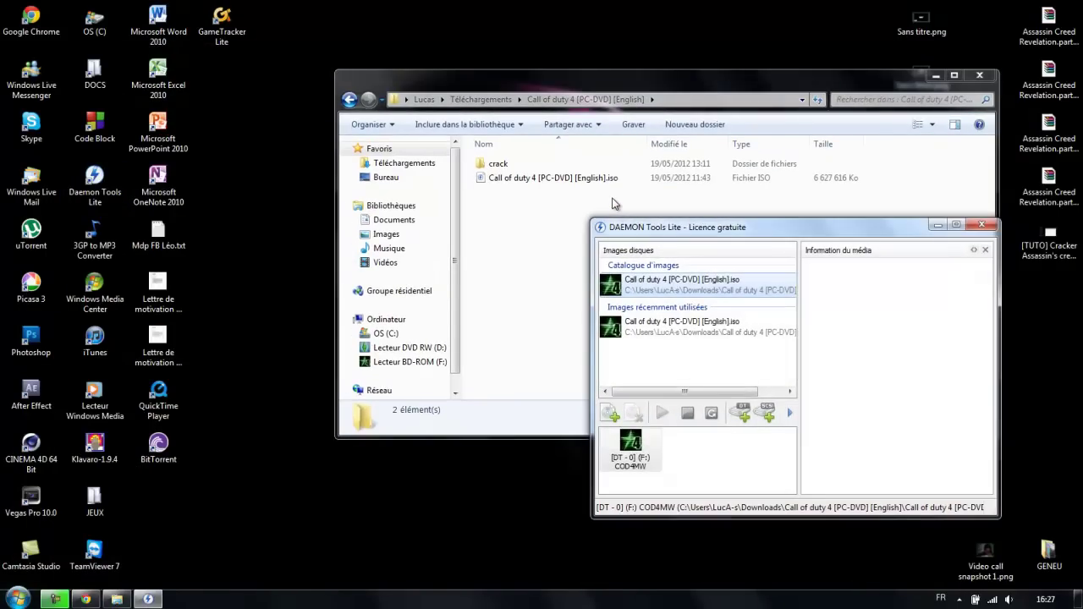
left_click(495, 179)
left_click(652, 326)
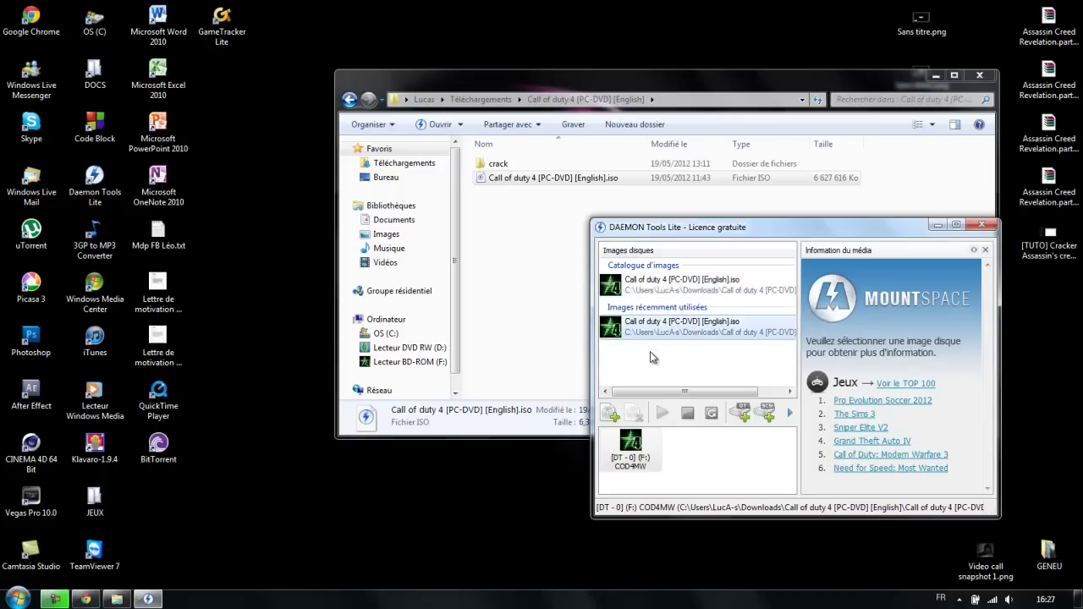
left_click(659, 284)
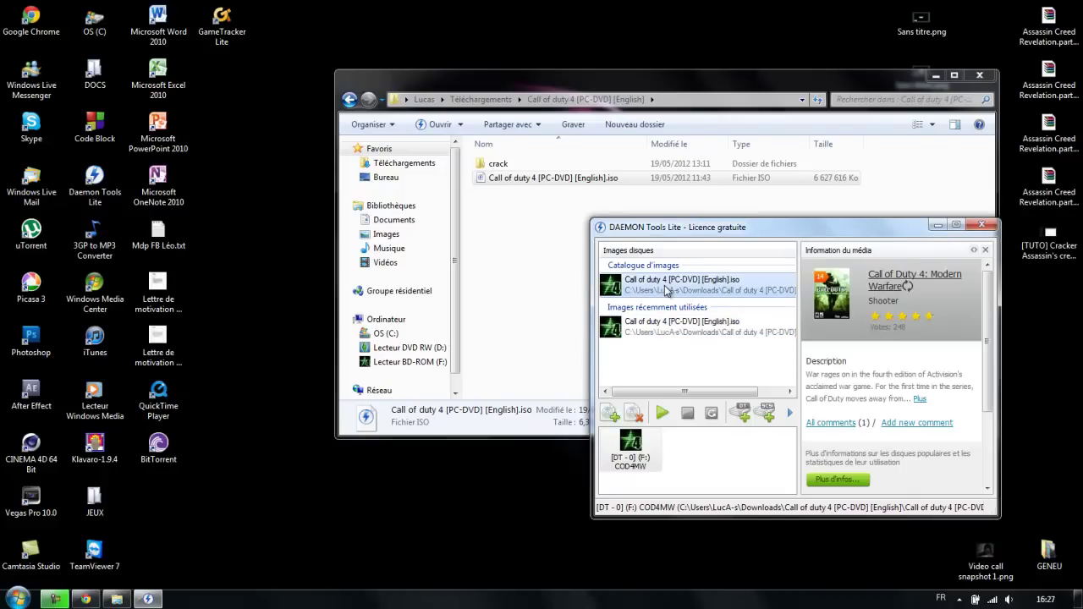
left_click(683, 348)
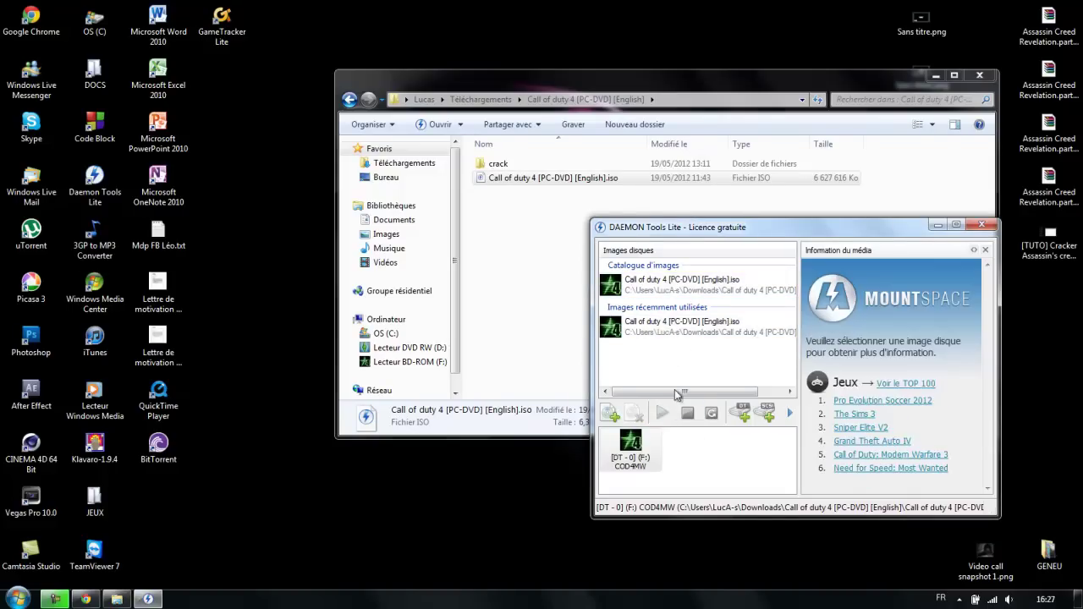
left_click(637, 457)
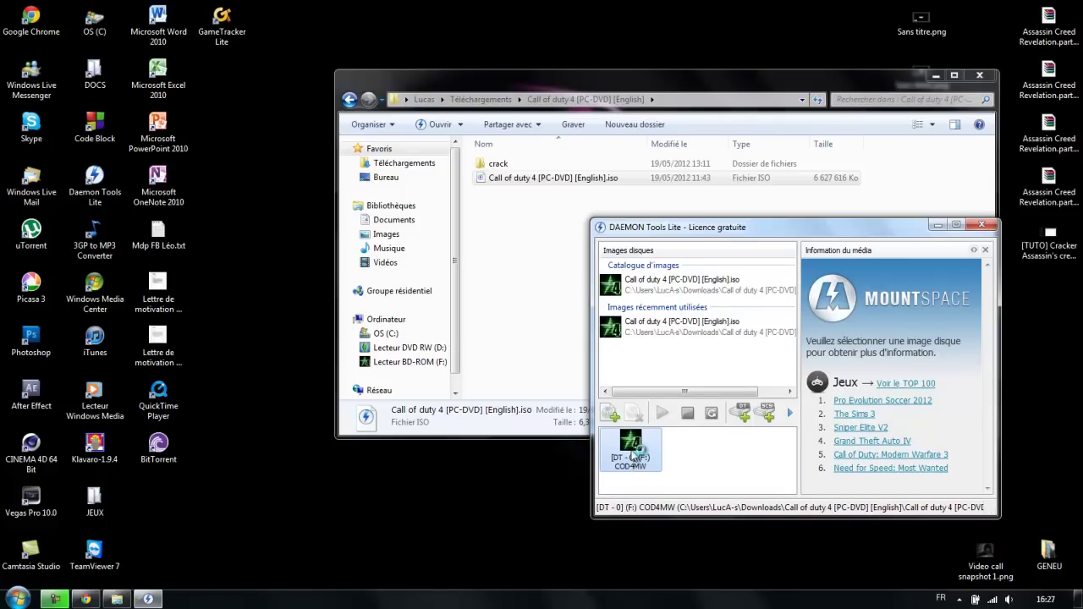
double_click(639, 457)
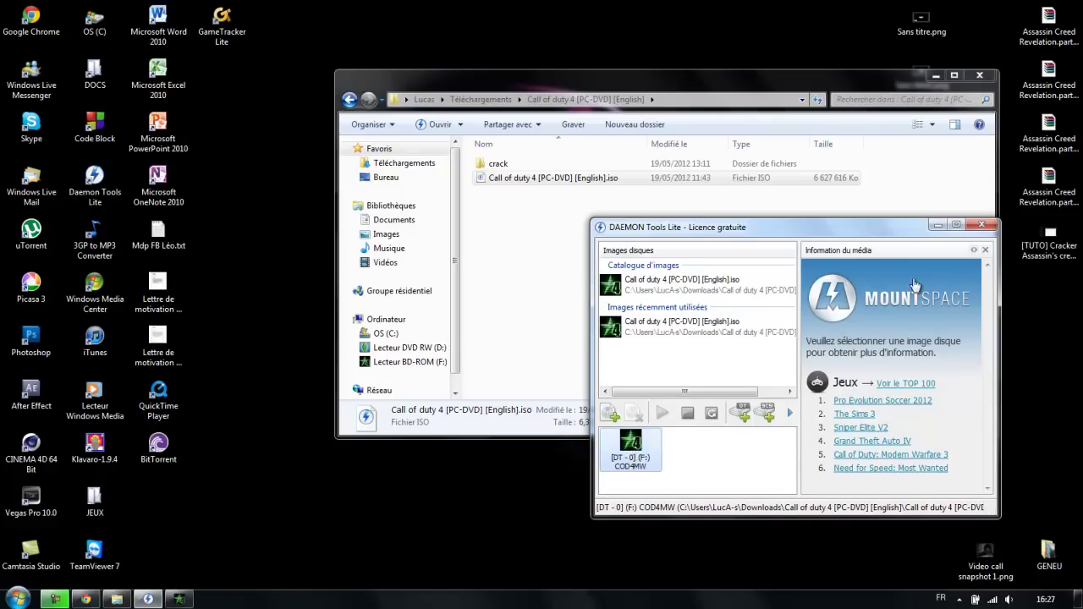
left_click(982, 226)
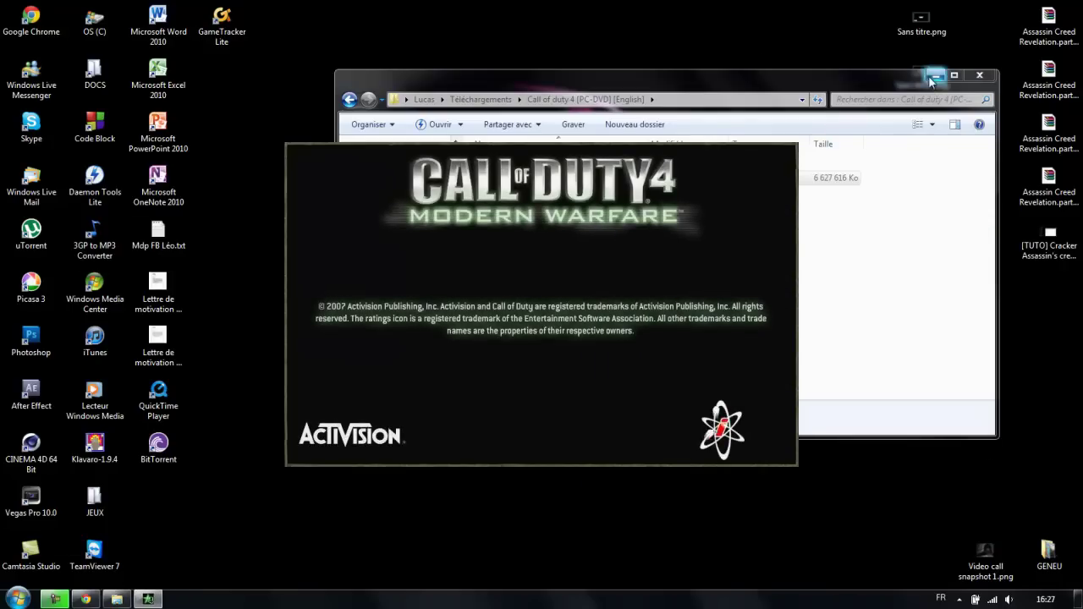
- Open the crack folder in a window below the setup menu and start the Call of Duty 4 installation
left_click_drag(835, 90, 662, 217)
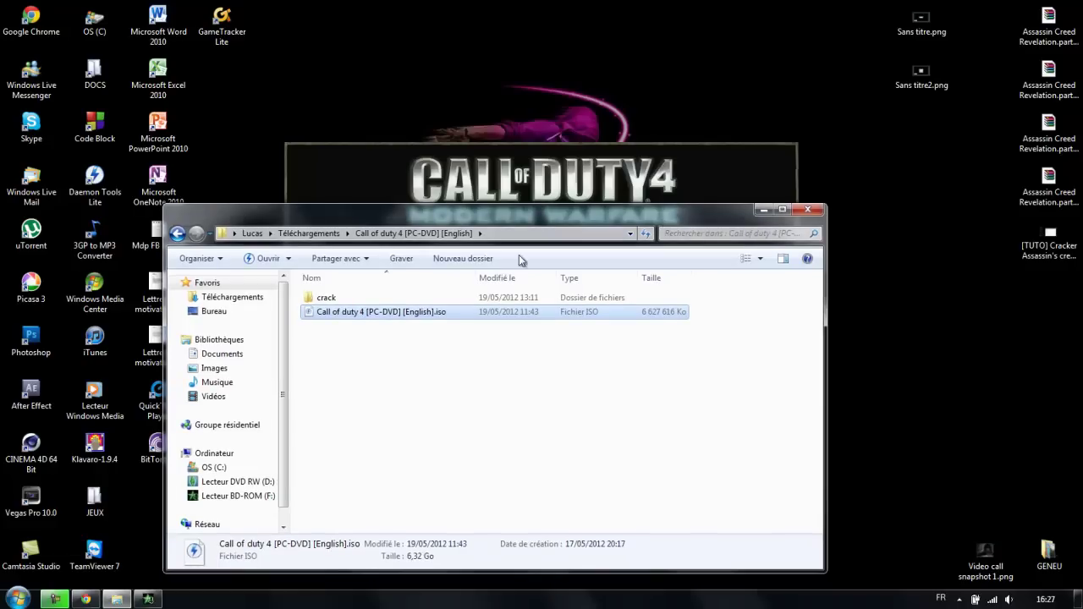
left_click_drag(508, 224, 807, 320)
double_click(626, 393)
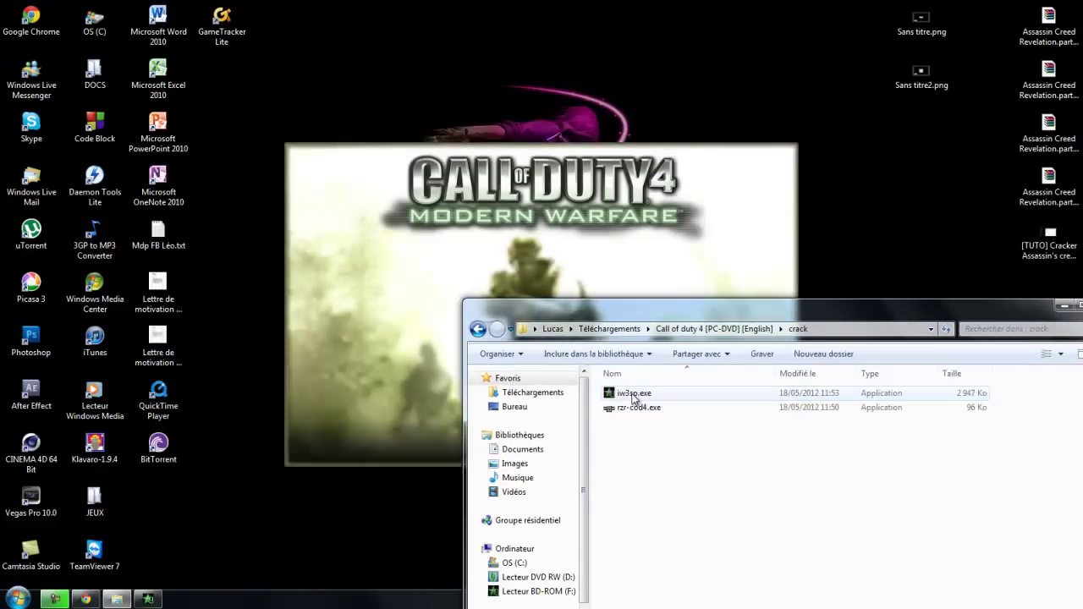
left_click_drag(611, 306, 525, 414)
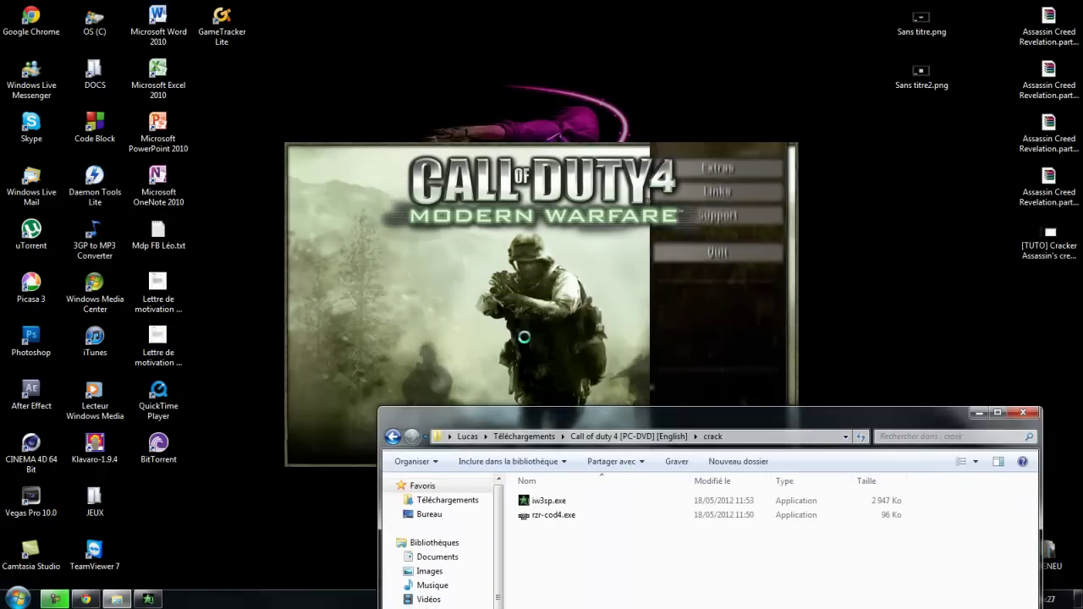
left_click(524, 343)
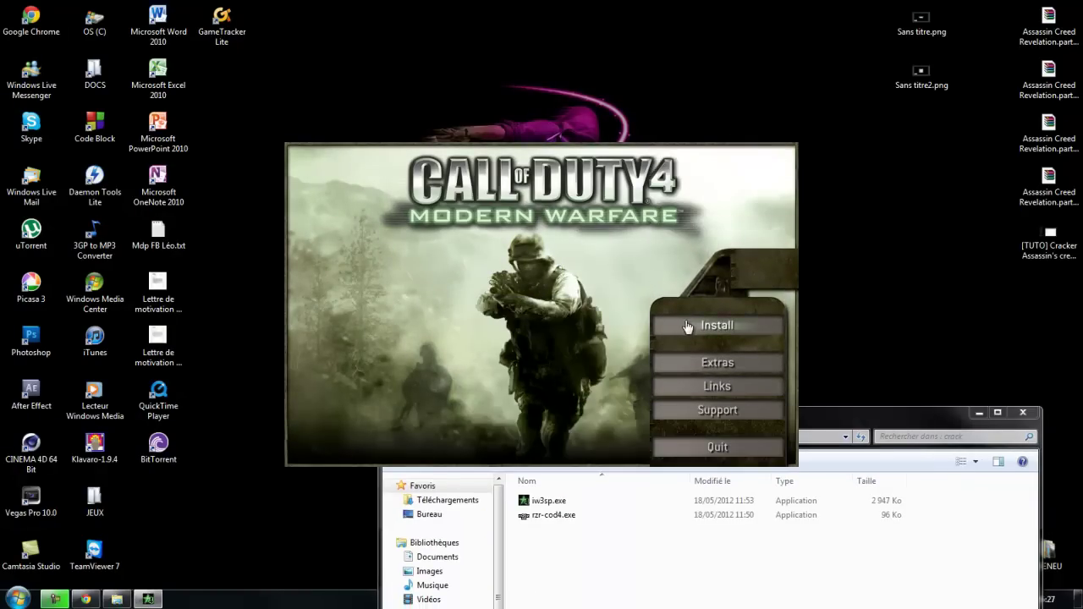
left_click(713, 326)
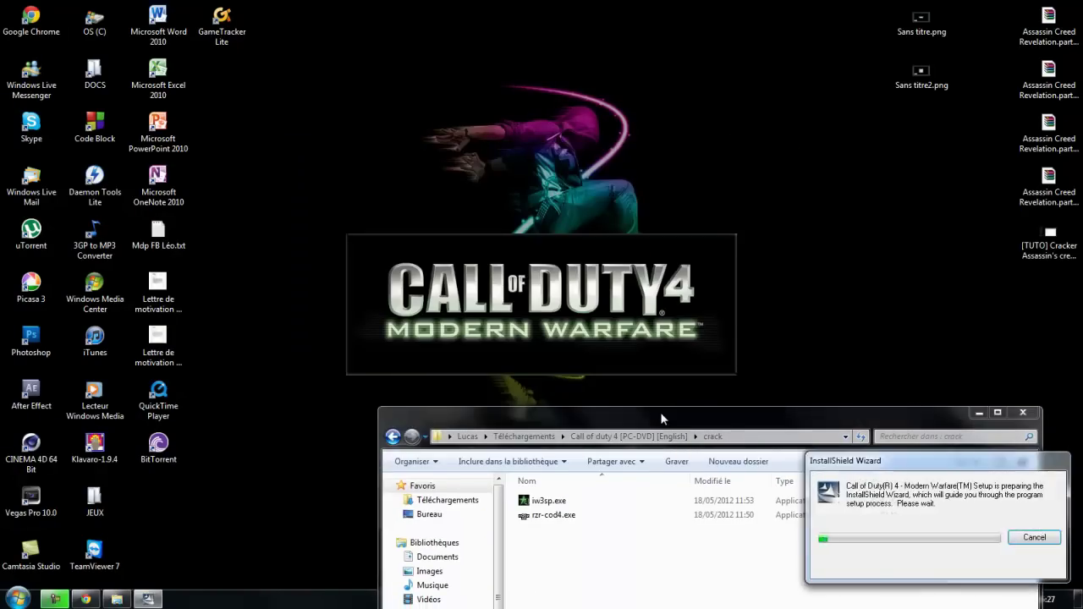
- Run rzr-cod4.exe from the crack folder in the avast! Sandbox and place its window beside the setup wizard
left_click(660, 412)
left_click(546, 517)
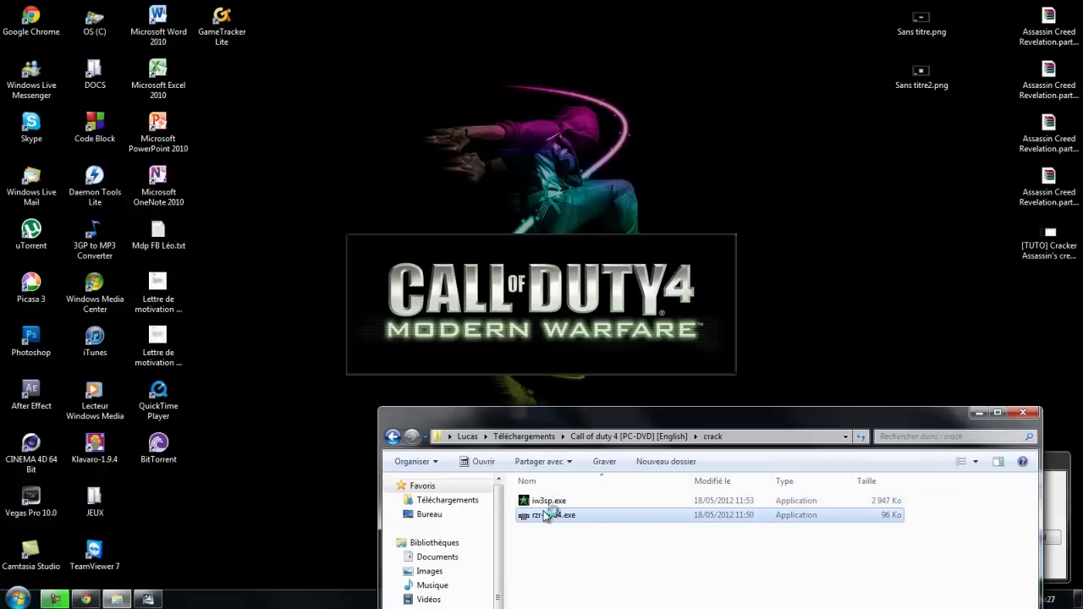
double_click(547, 515)
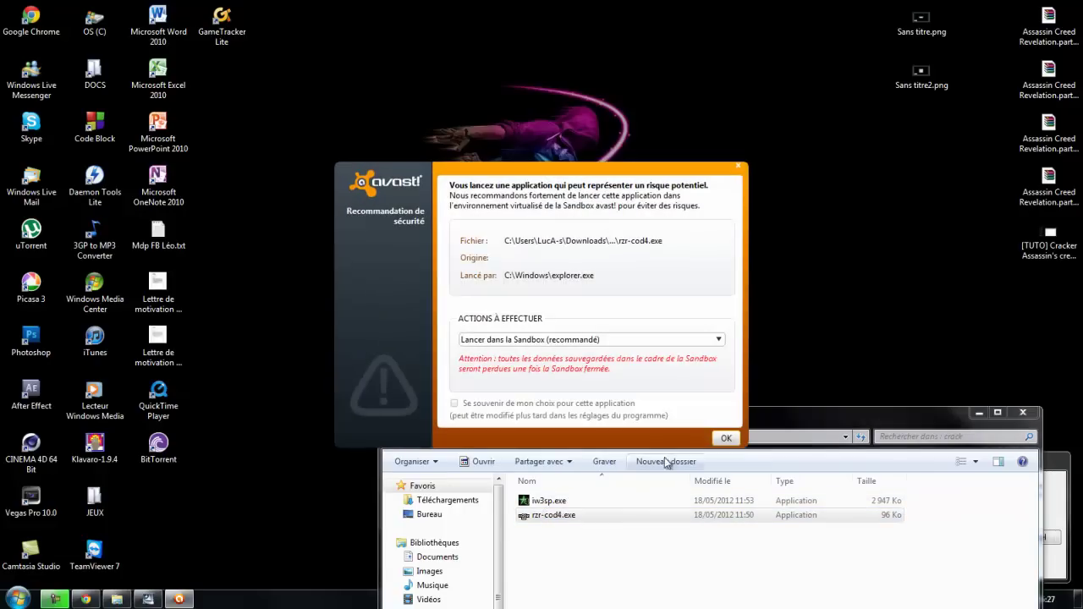
left_click(725, 438)
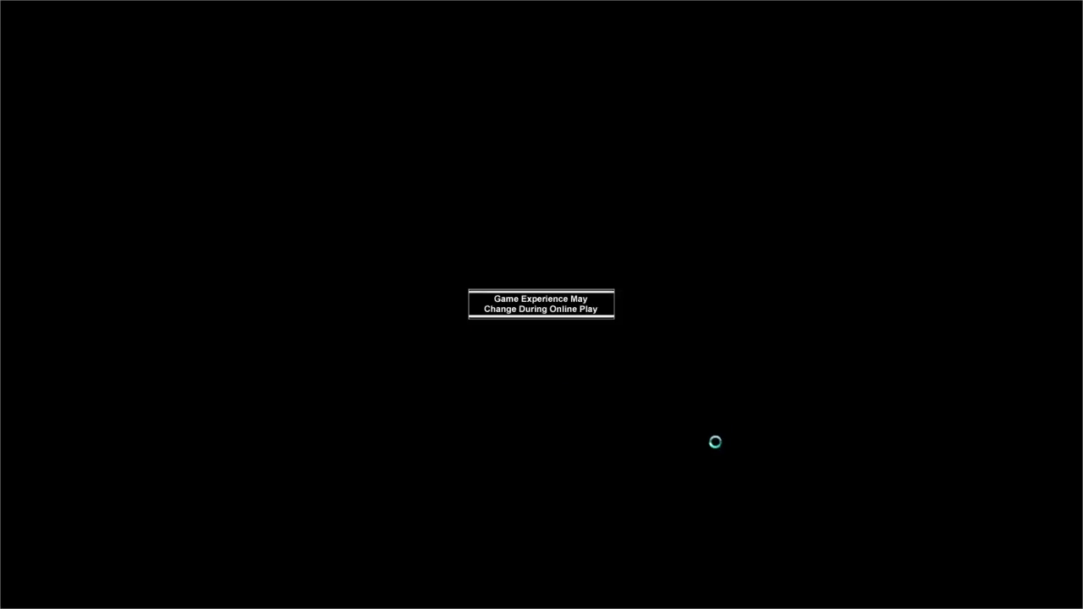
key("super")
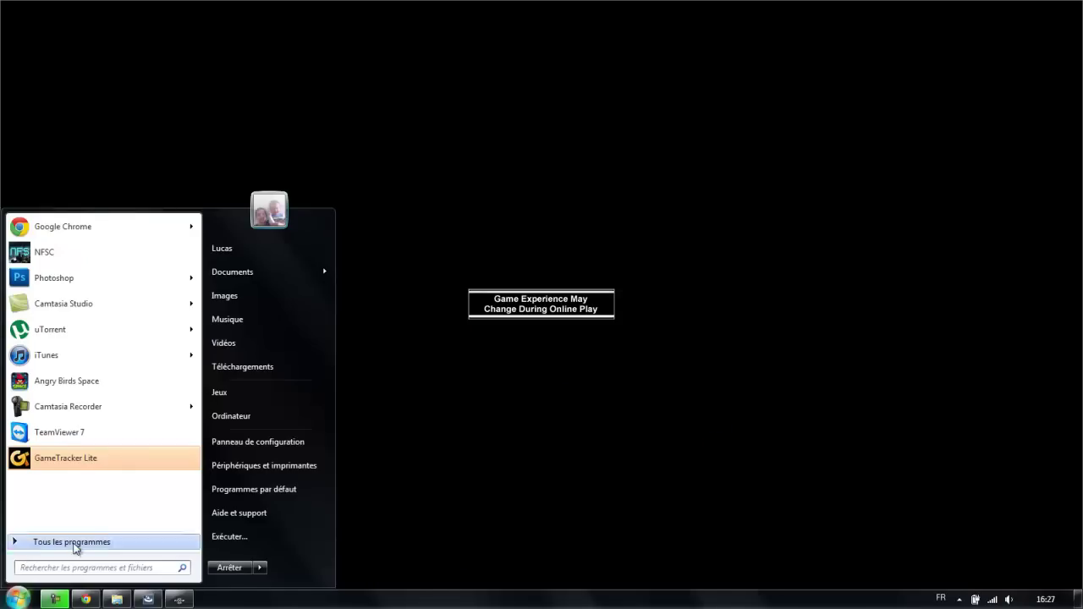
left_click(179, 599)
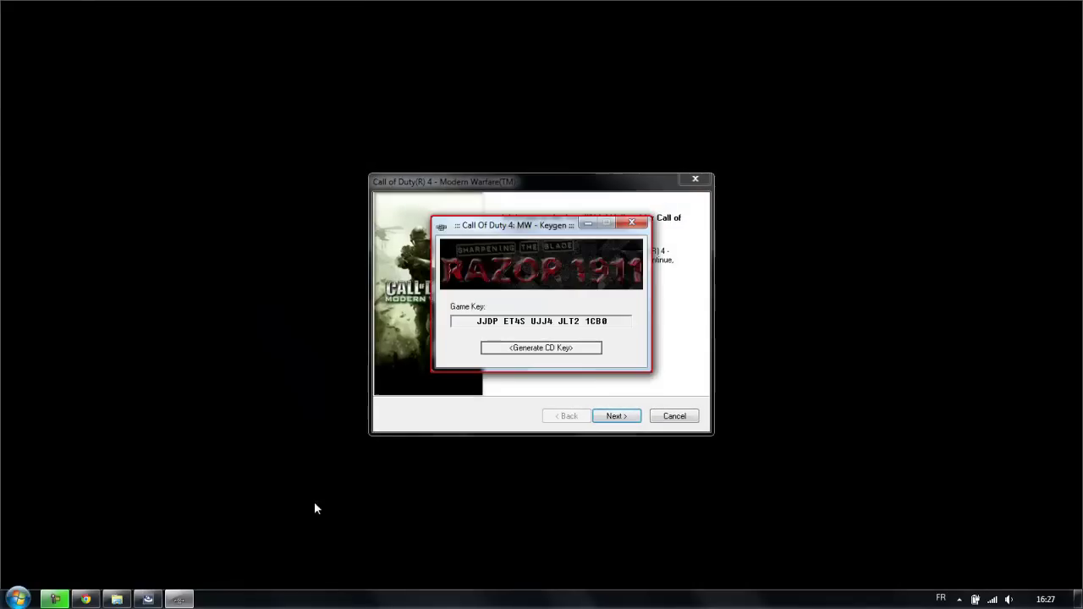
left_click_drag(562, 245, 302, 307)
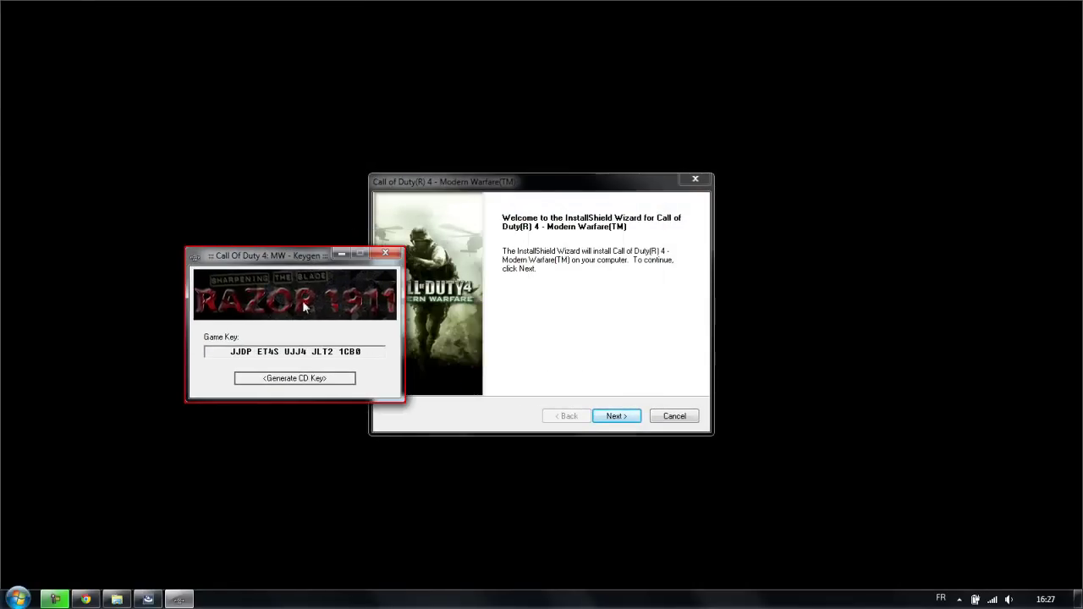
- Generate a new game key and copy its first group of characters
left_click(298, 381)
left_click_drag(251, 356, 230, 340)
right_click(236, 350)
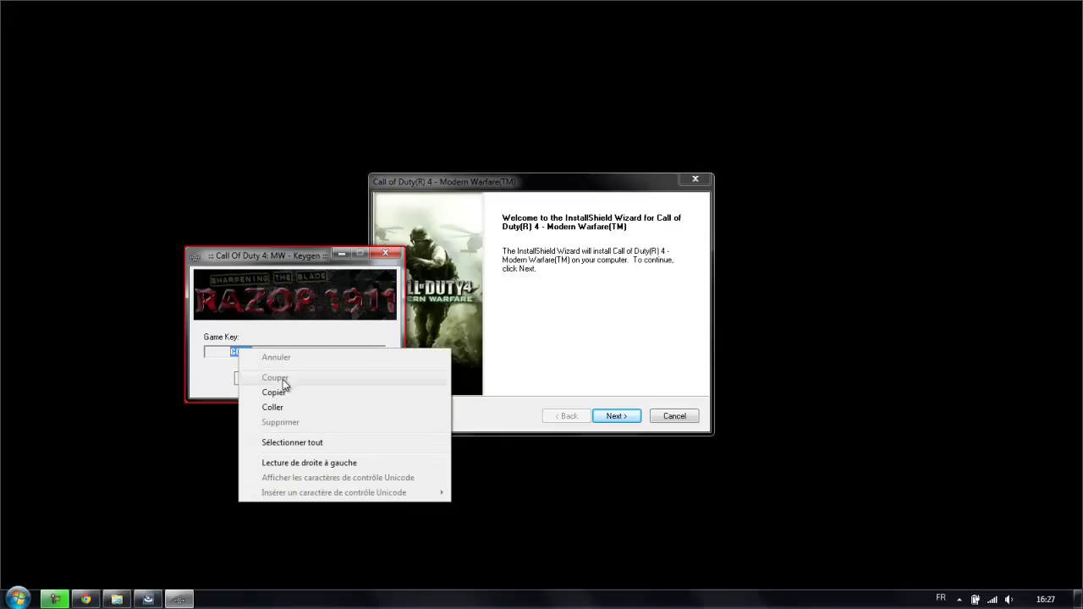
left_click(243, 396)
- Advance the setup wizard to the Key Code Check page and paste the first group of the licence key
left_click(542, 382)
left_click(616, 416)
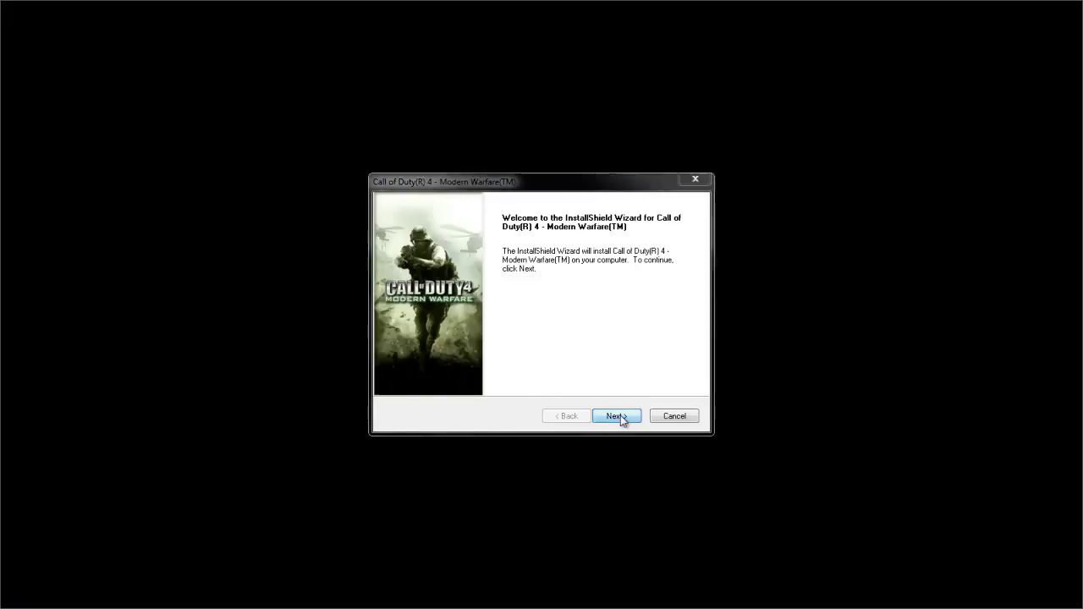
left_click(446, 296)
right_click(452, 297)
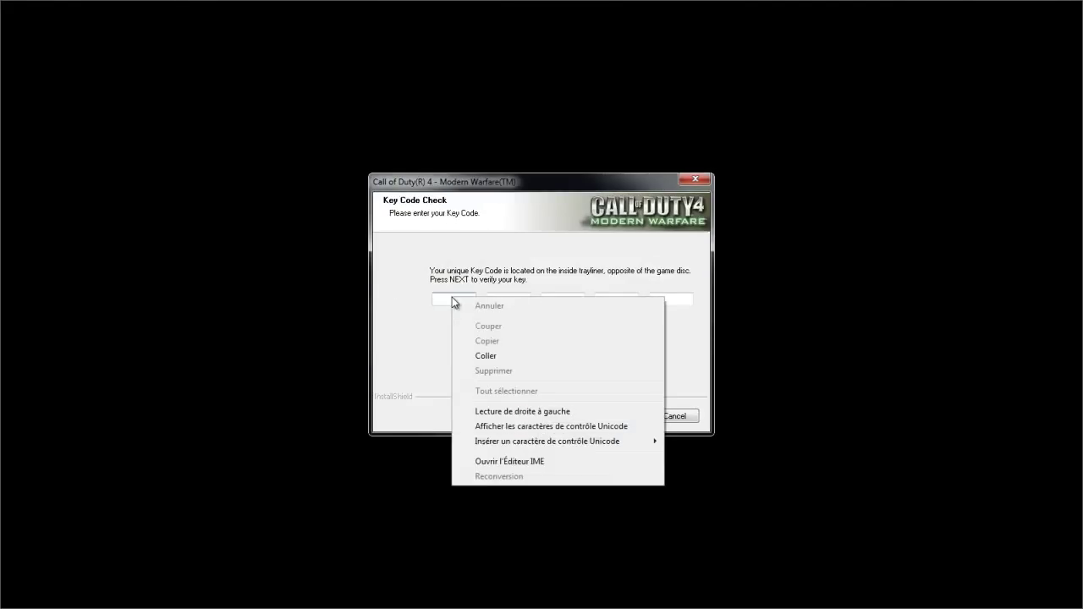
left_click(467, 356)
- Copy the second group of the generated key and paste it into the second Key Code field
key("super")
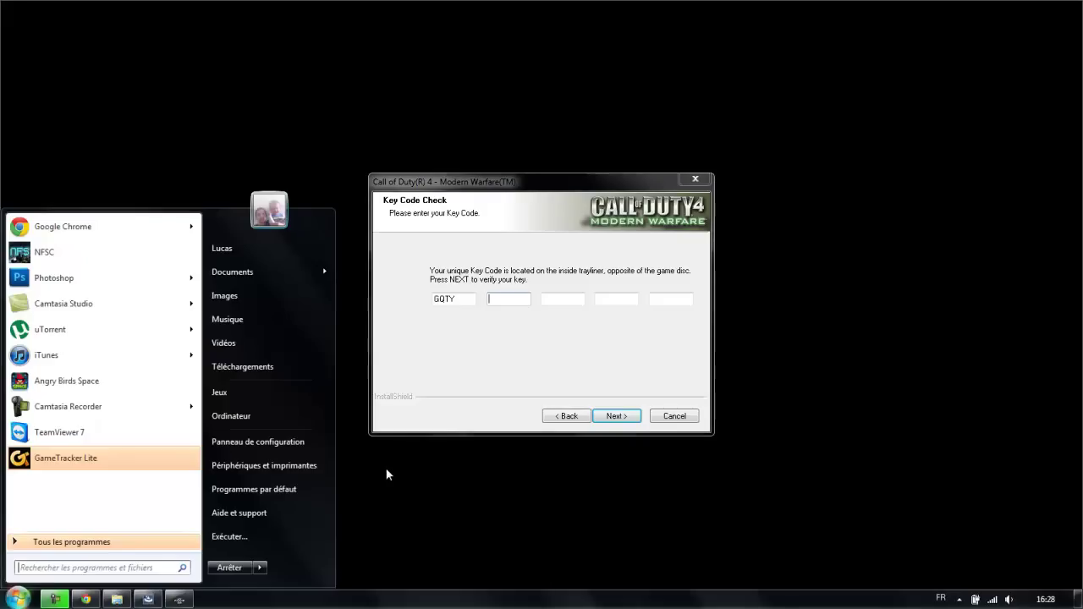
left_click(180, 599)
left_click_drag(281, 352, 273, 352)
right_click(259, 352)
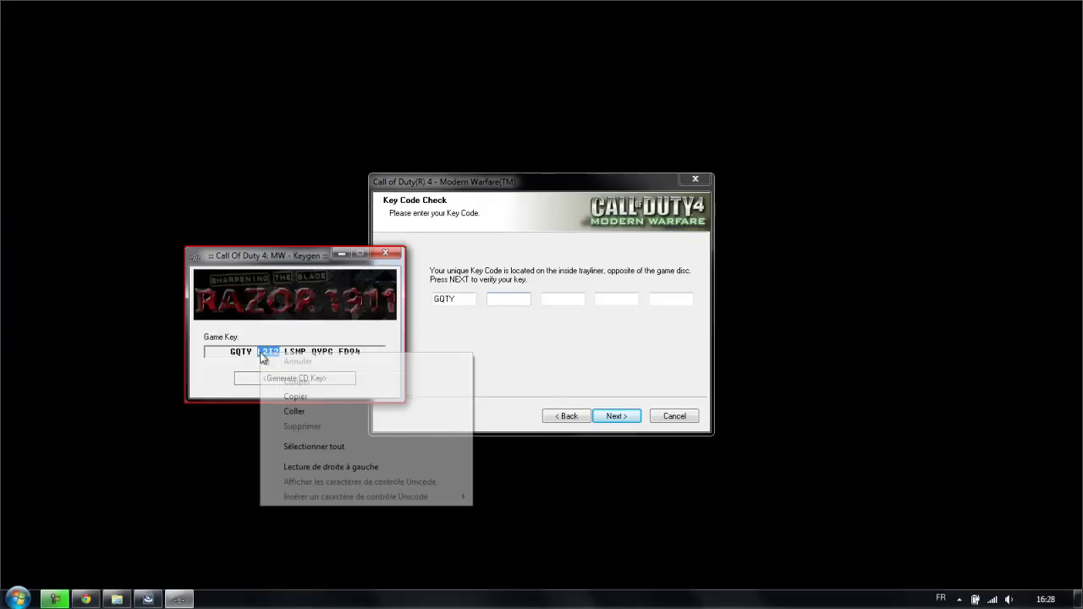
left_click(336, 399)
left_click(506, 298)
right_click(506, 298)
left_click(542, 354)
- Copy the third group of the generated key and paste it into the third Key Code field
key("super")
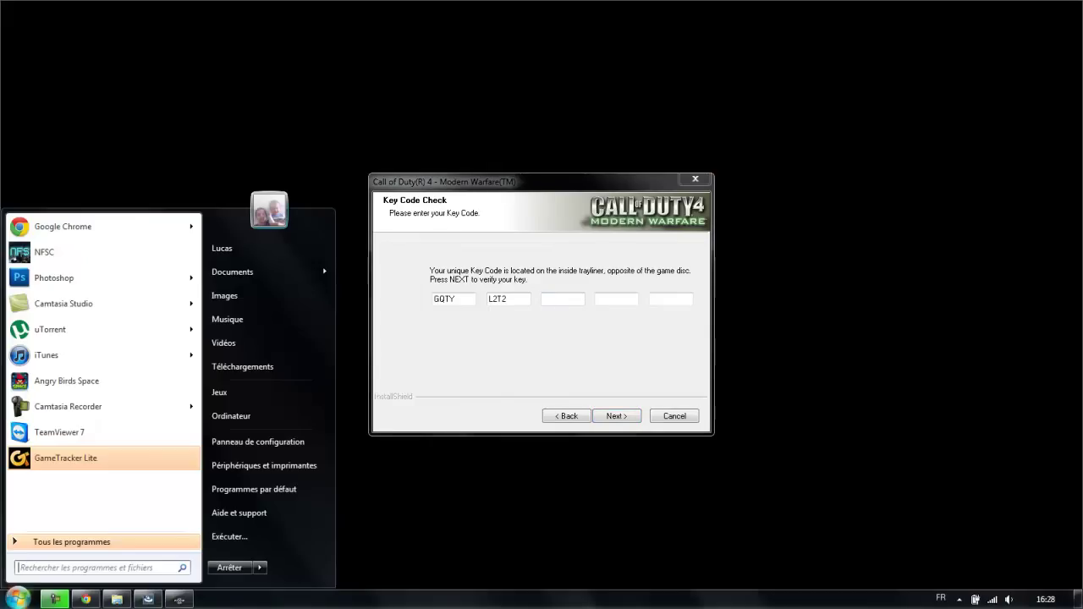
left_click(181, 599)
left_click_drag(308, 352, 285, 351)
right_click(305, 357)
left_click(339, 395)
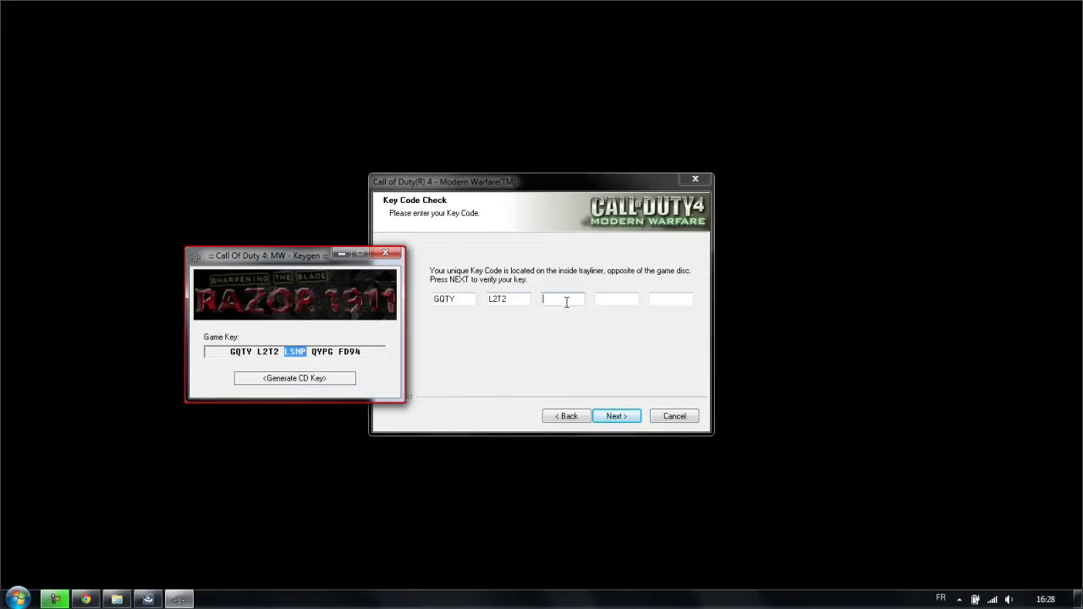
right_click(564, 298)
left_click(614, 357)
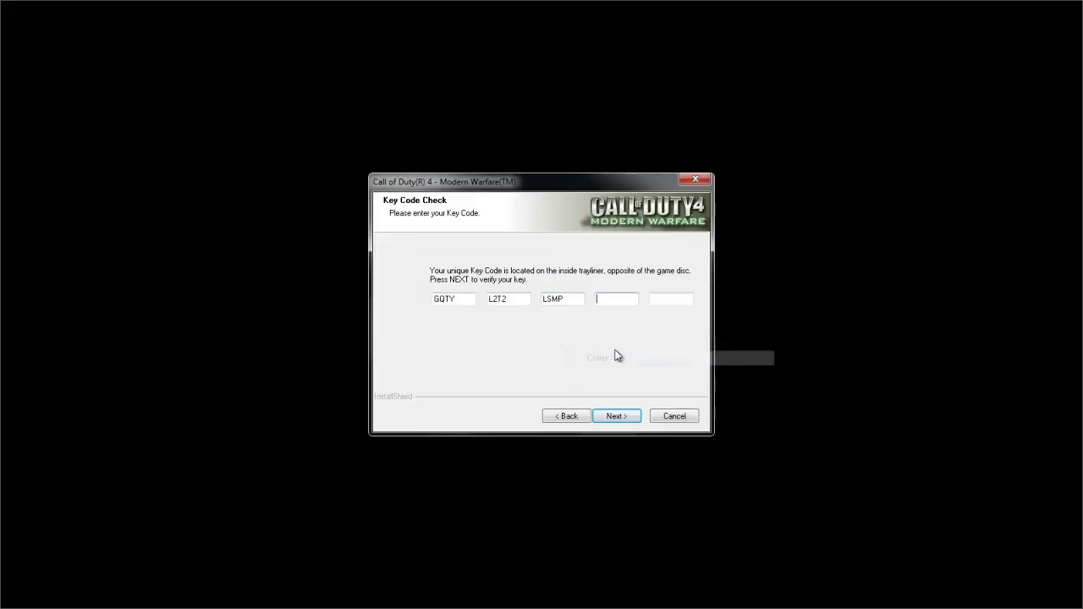
- Copy the fourth group of the generated key and paste it into the fourth Key Code field
key("super")
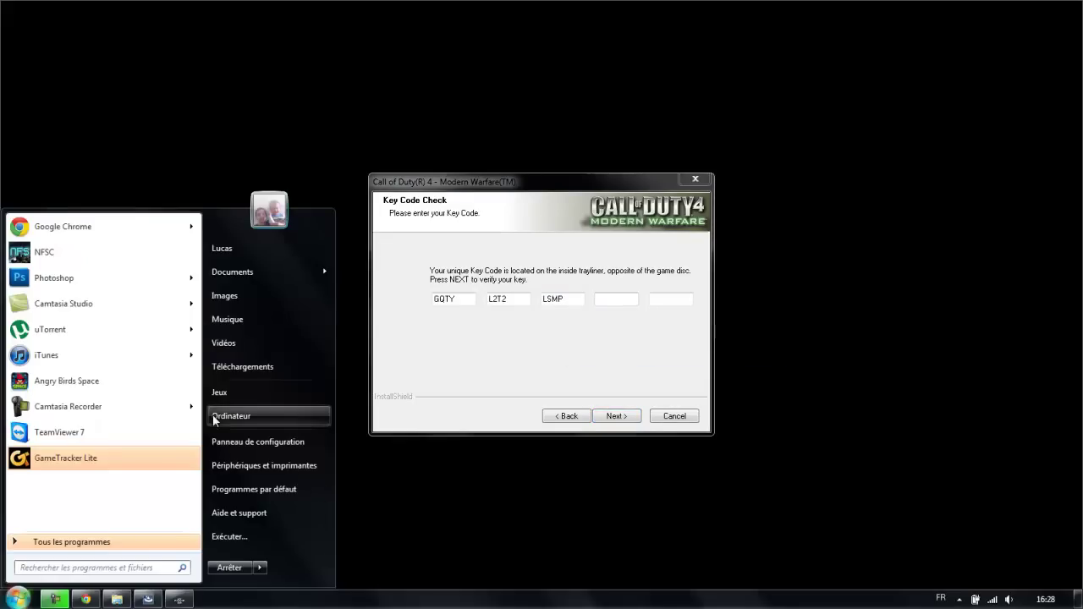
left_click(180, 600)
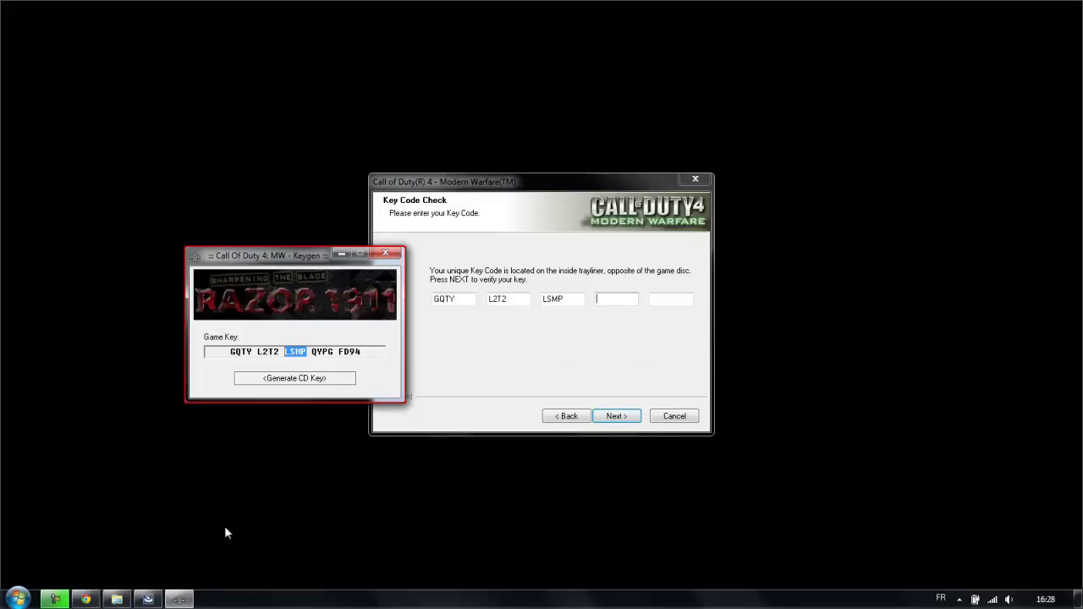
left_click_drag(331, 353, 312, 353)
right_click(312, 355)
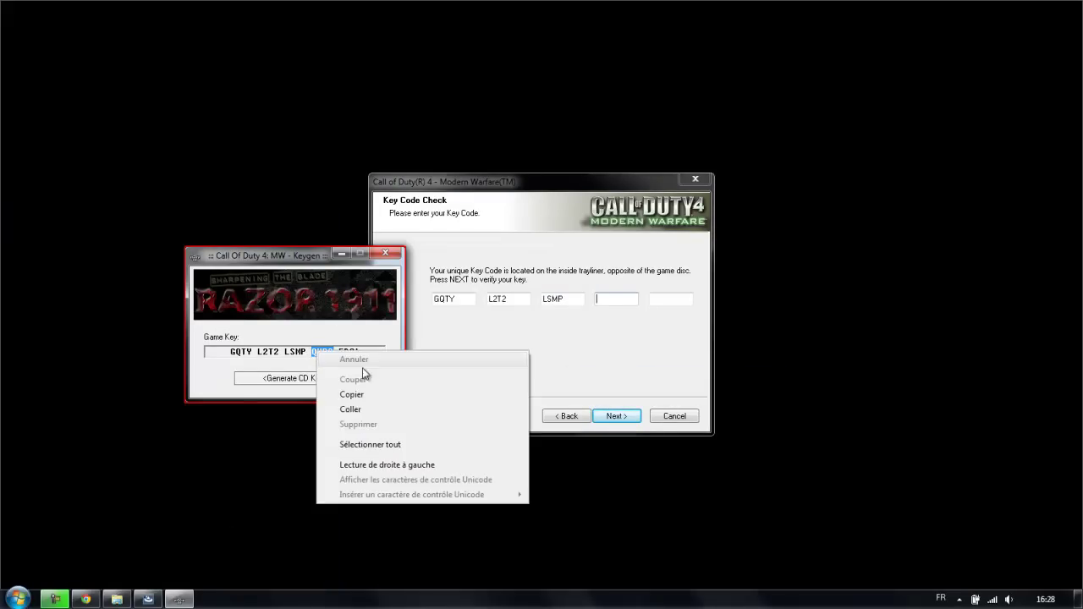
left_click(379, 395)
left_click(633, 301)
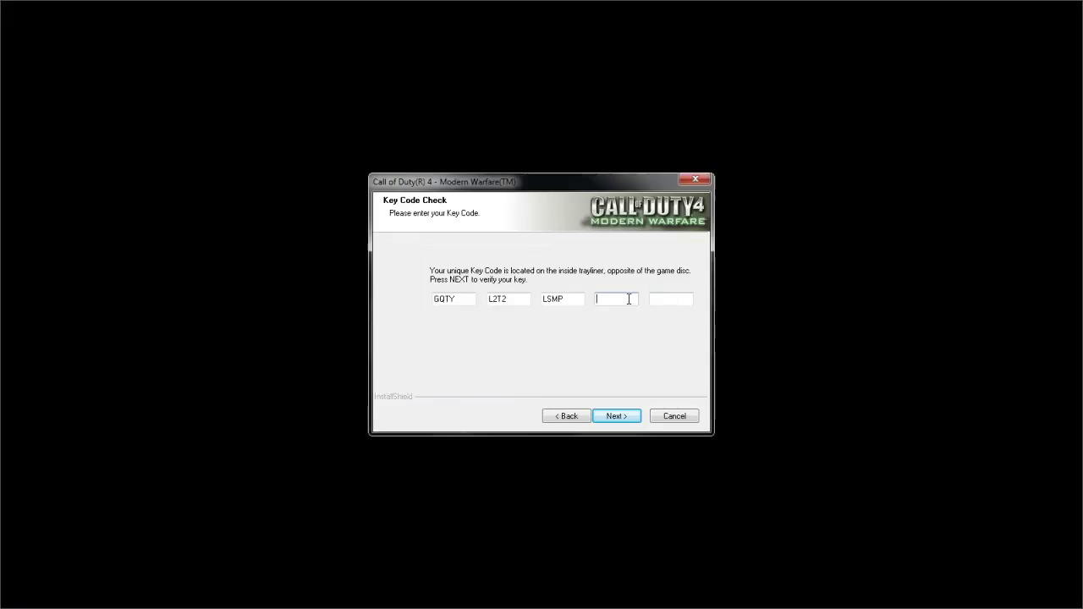
right_click(630, 299)
left_click(682, 359)
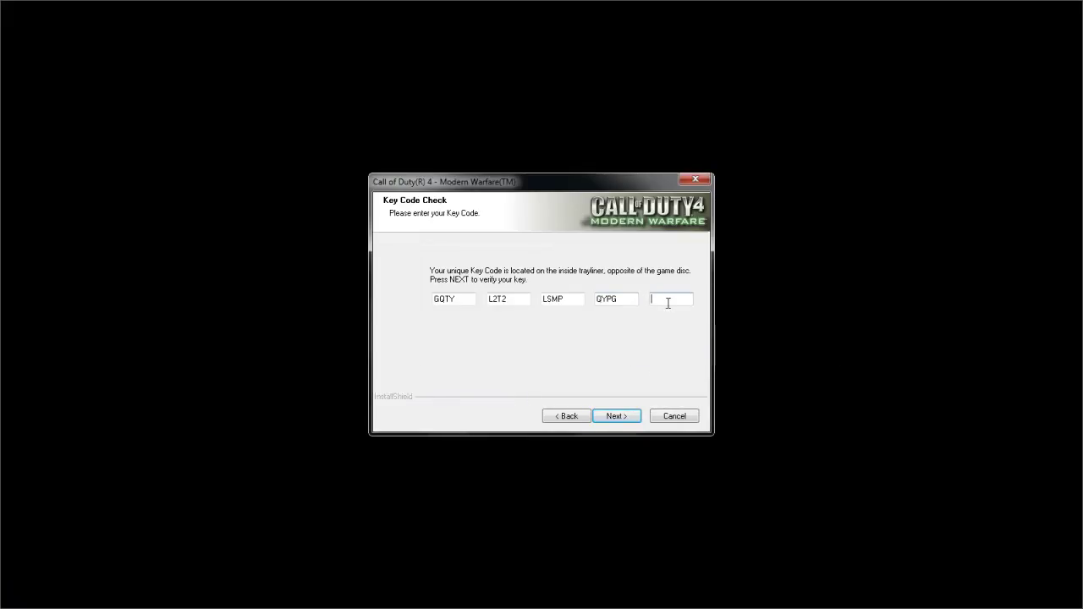
- Copy the fifth group of the generated key and paste it into the fifth Key Code field
key("super")
left_click(178, 599)
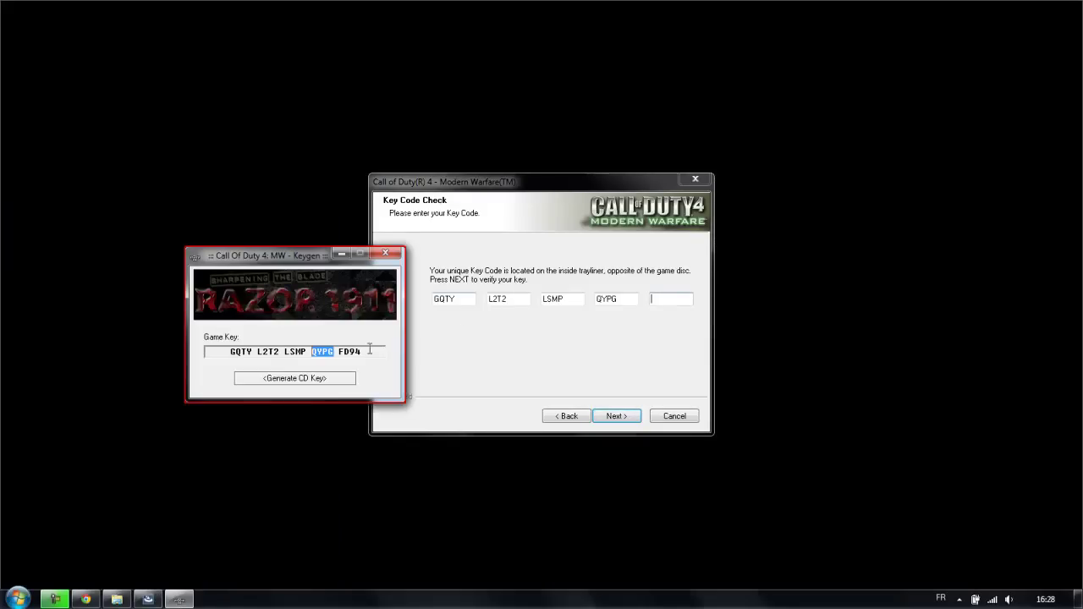
left_click_drag(372, 356, 337, 354)
right_click(341, 353)
left_click(375, 396)
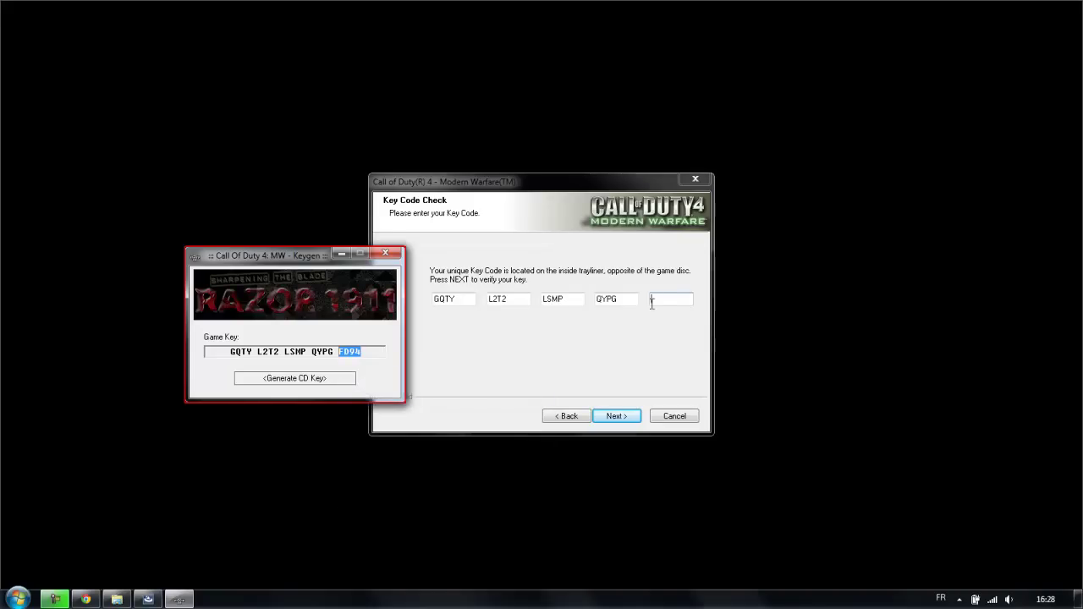
right_click(662, 301)
left_click(735, 363)
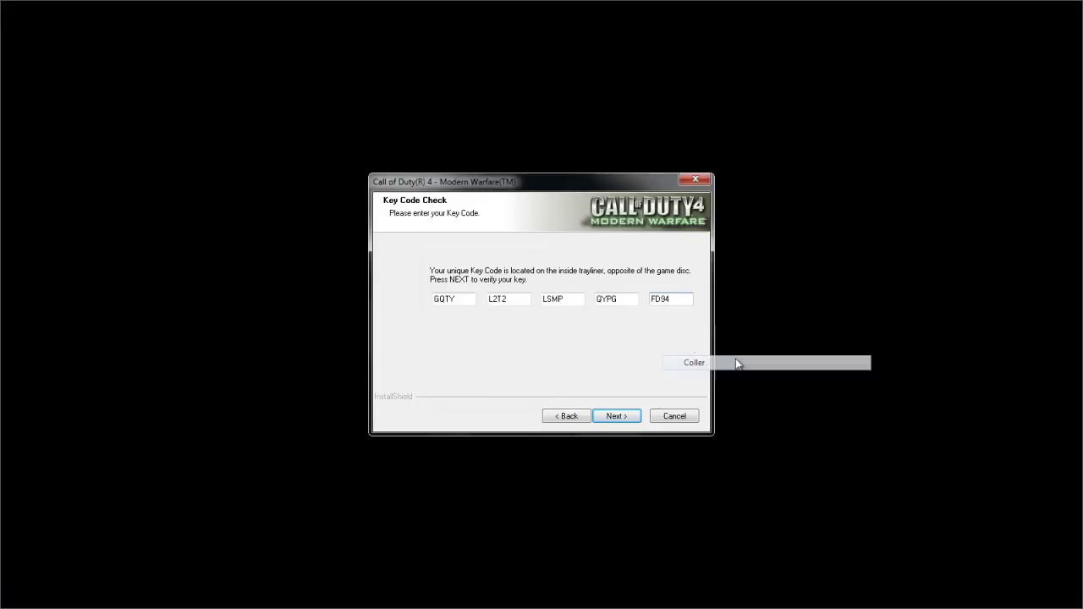
- Submit the key code for verification and accept the game's license agreement
left_click(616, 416)
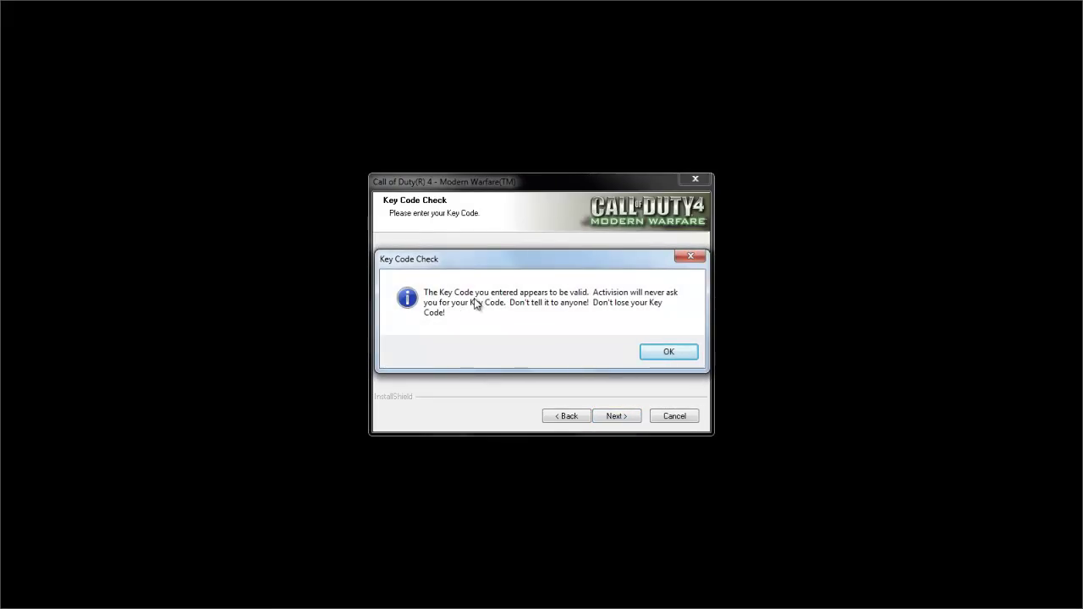
left_click(652, 352)
left_click(415, 367)
left_click(616, 416)
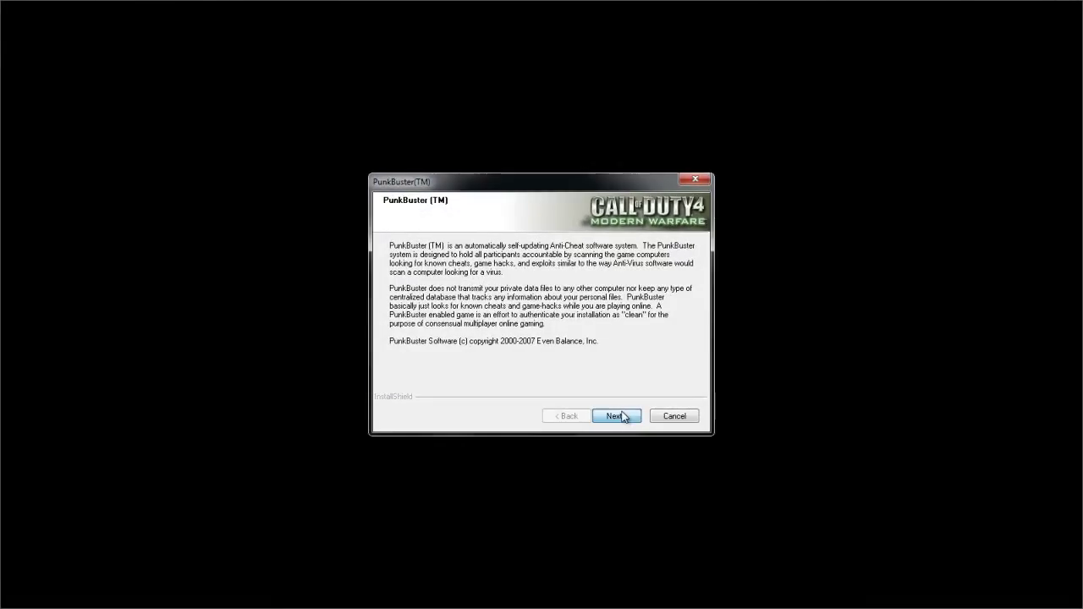
- Accept the PunkBuster license agreement and continue past the minimum system requirements to start copying the game files
left_click(623, 415)
left_click(564, 349)
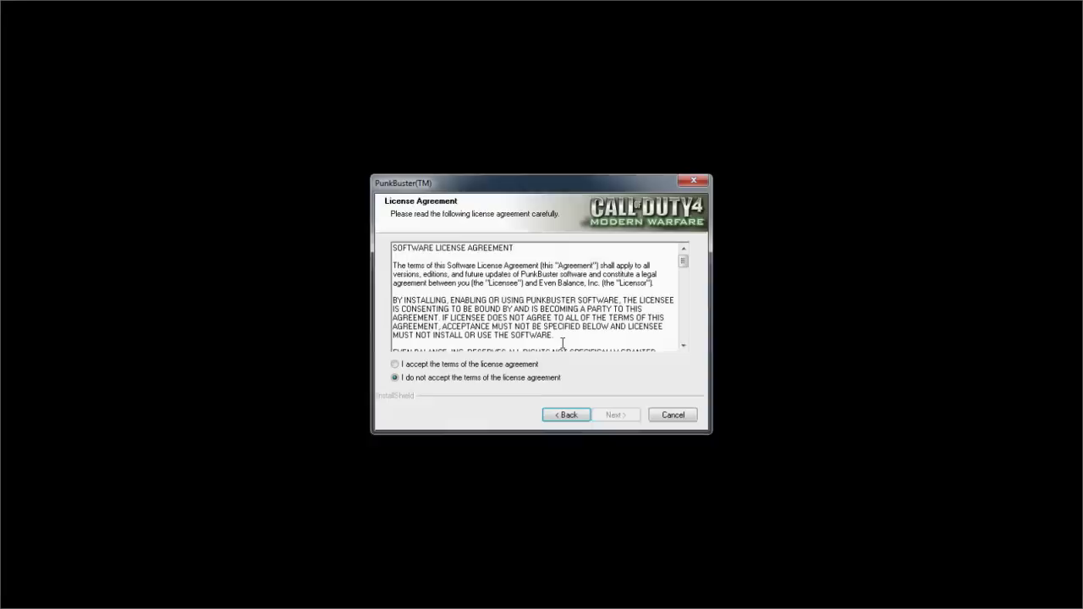
left_click(434, 369)
left_click(627, 421)
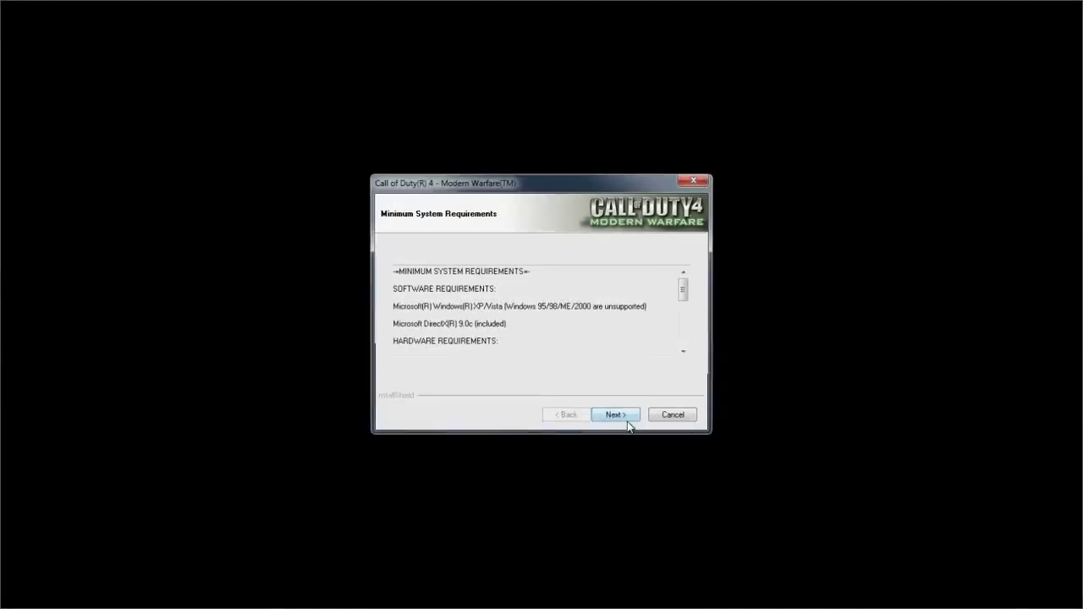
left_click(625, 419)
left_click(624, 417)
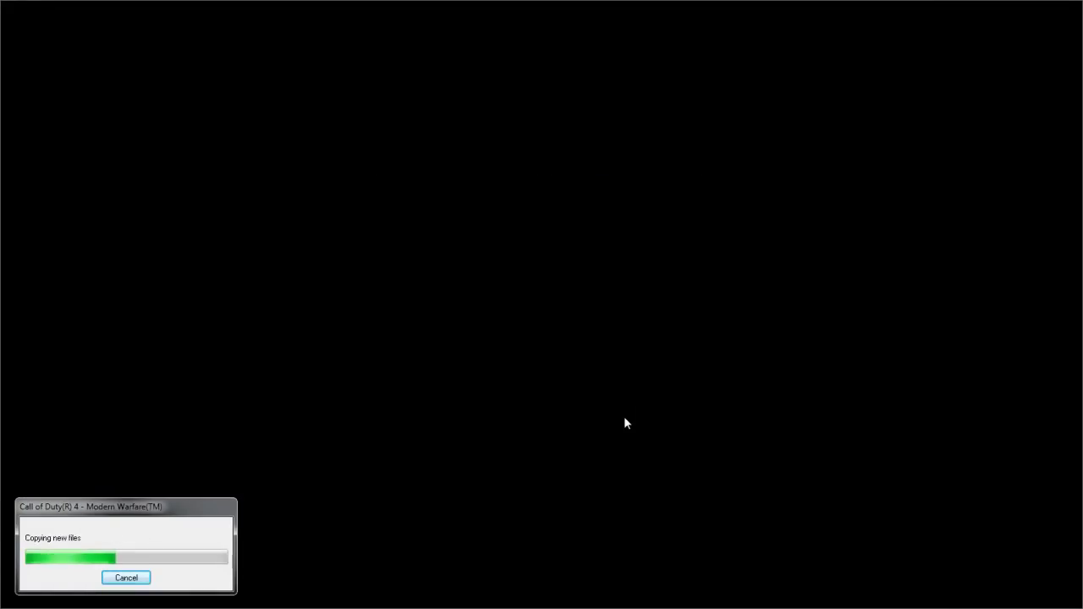
- View the desktop images Sans titre.png and Sans titre2.png for the installer's remaining prompts
key("super")
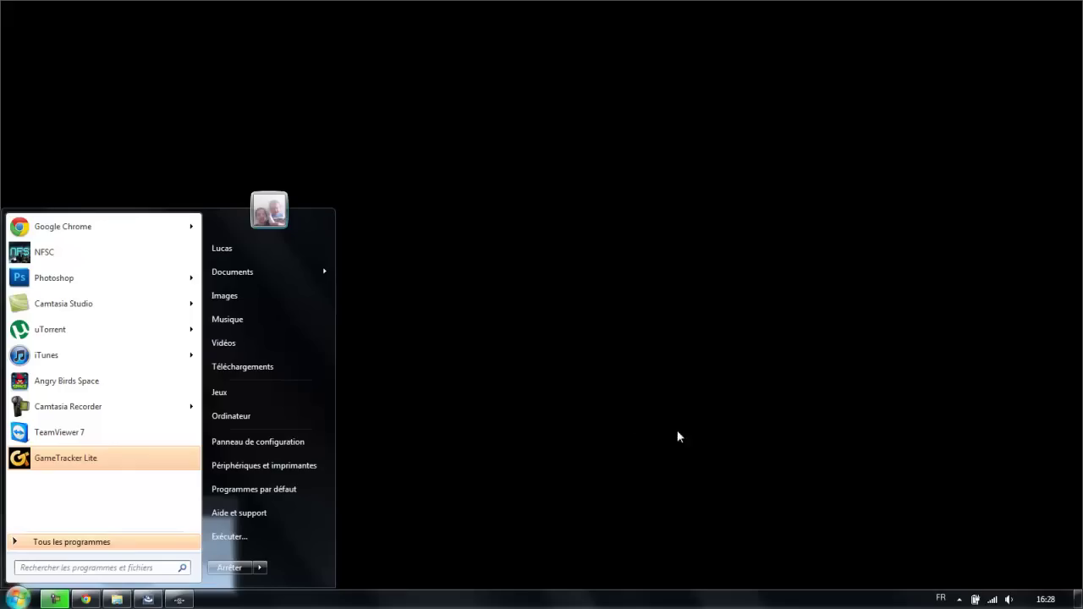
left_click(678, 437)
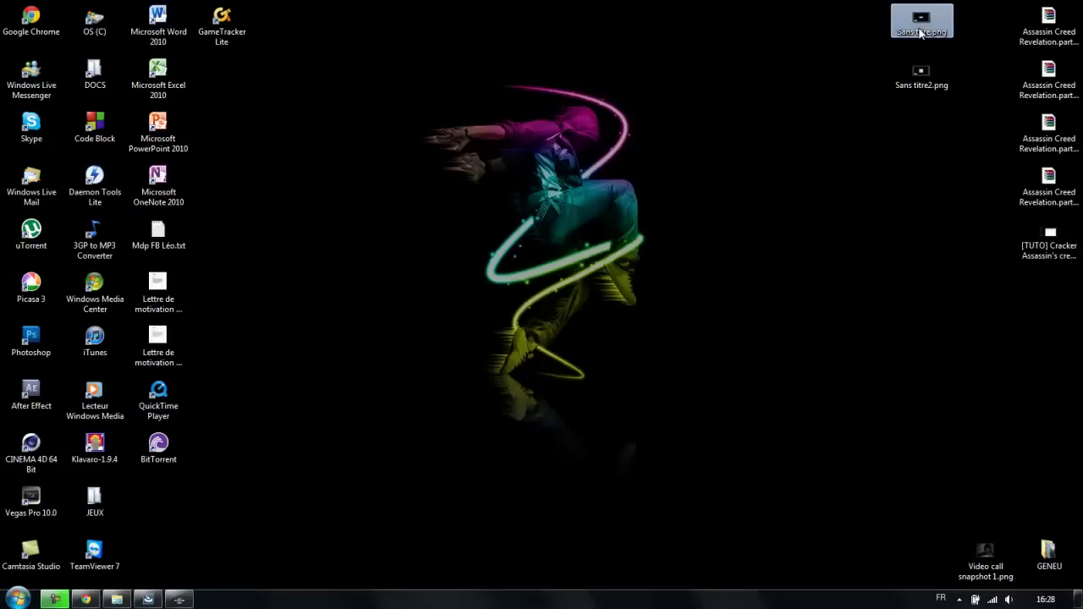
double_click(921, 32)
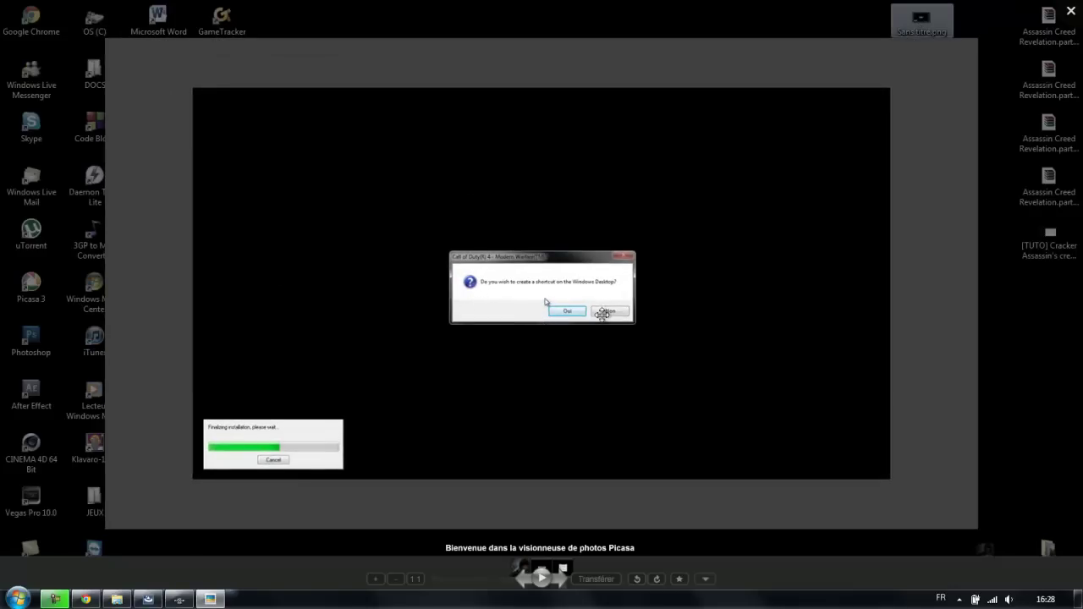
key("Escape")
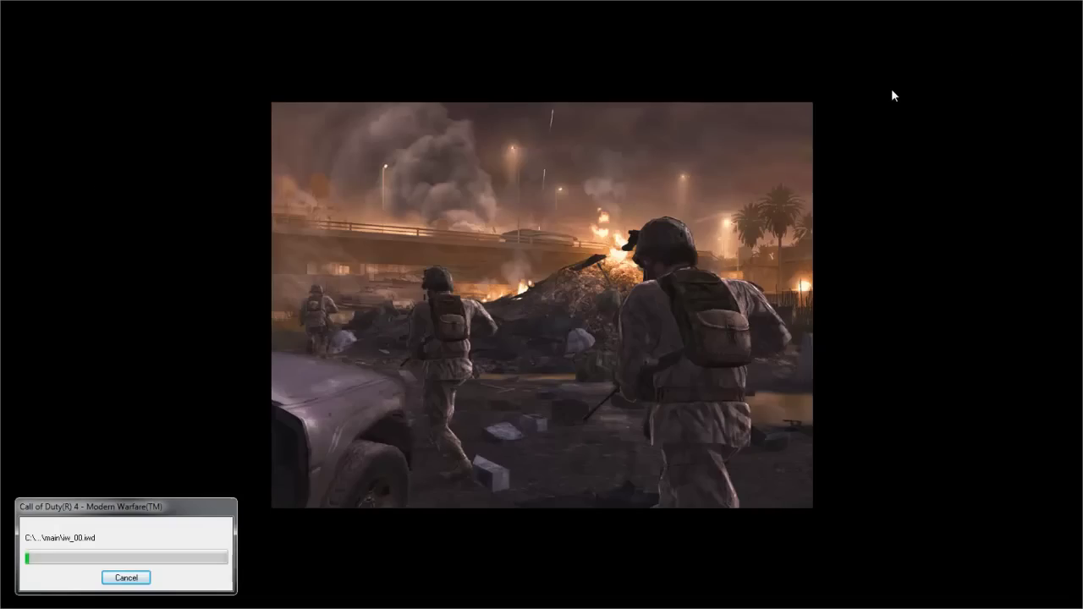
key("super")
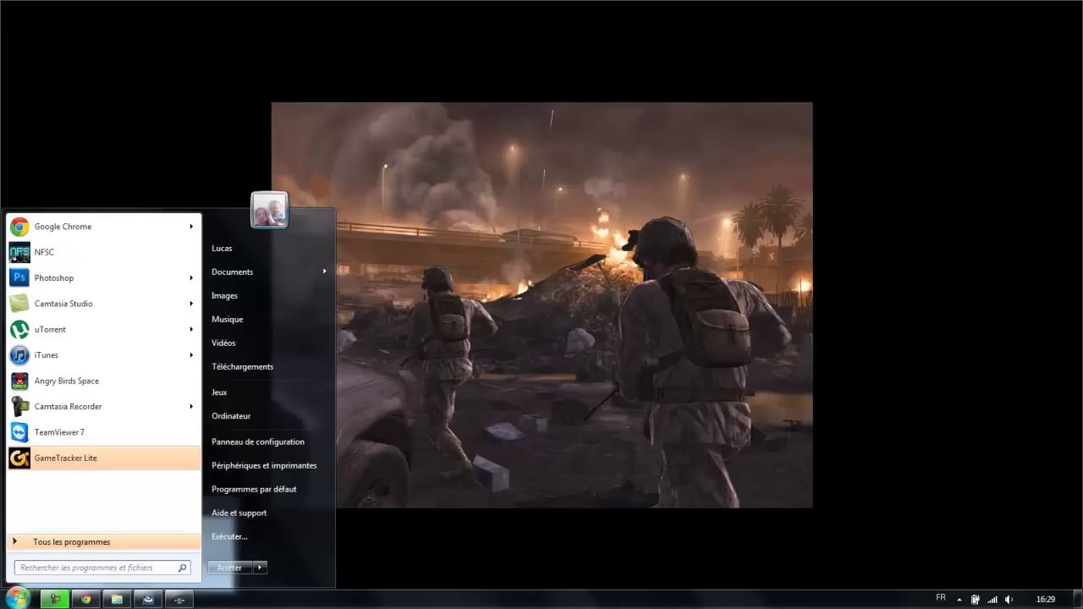
key("super+d")
double_click(923, 69)
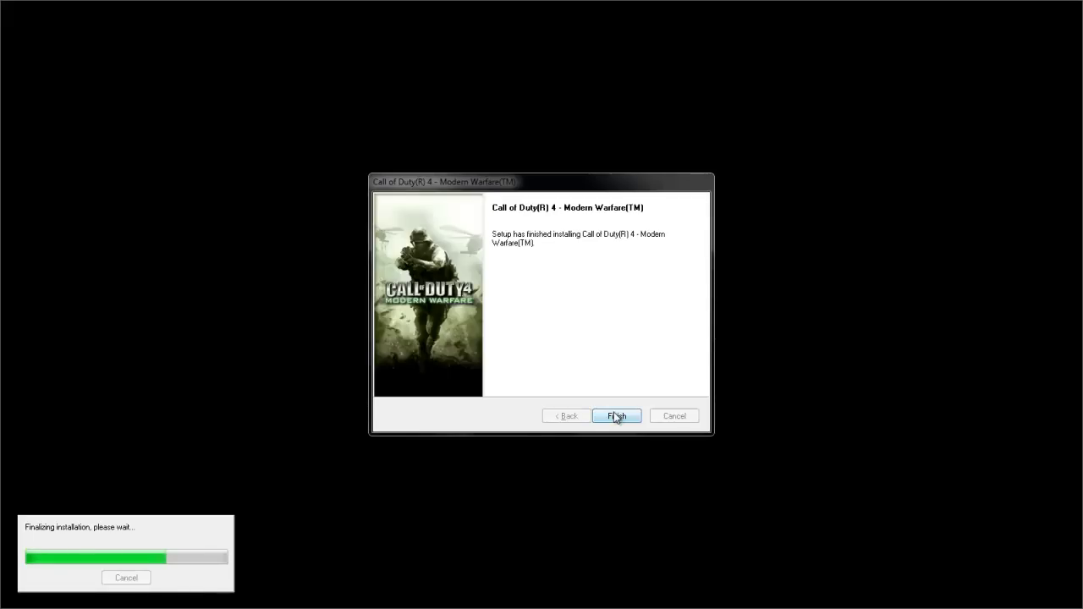
- Finish the Call of Duty 4 - Modern Warfare setup wizard
left_click(615, 417)
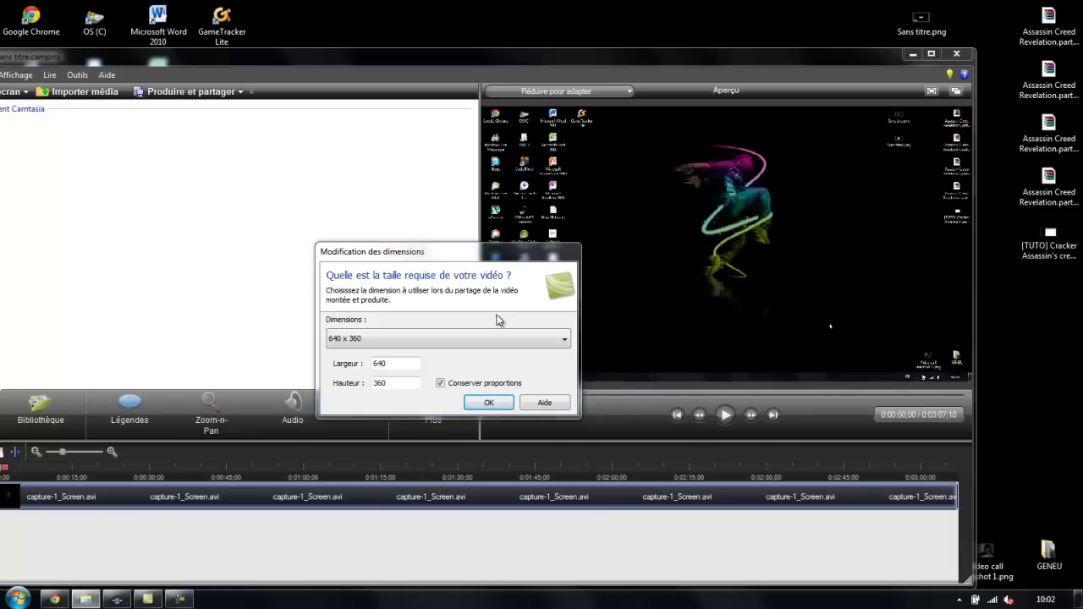
- Set the Camtasia video dimensions to 1280 x 720 and move capture-1.camrec to an empty area of the desktop
left_click(484, 339)
left_click(407, 453)
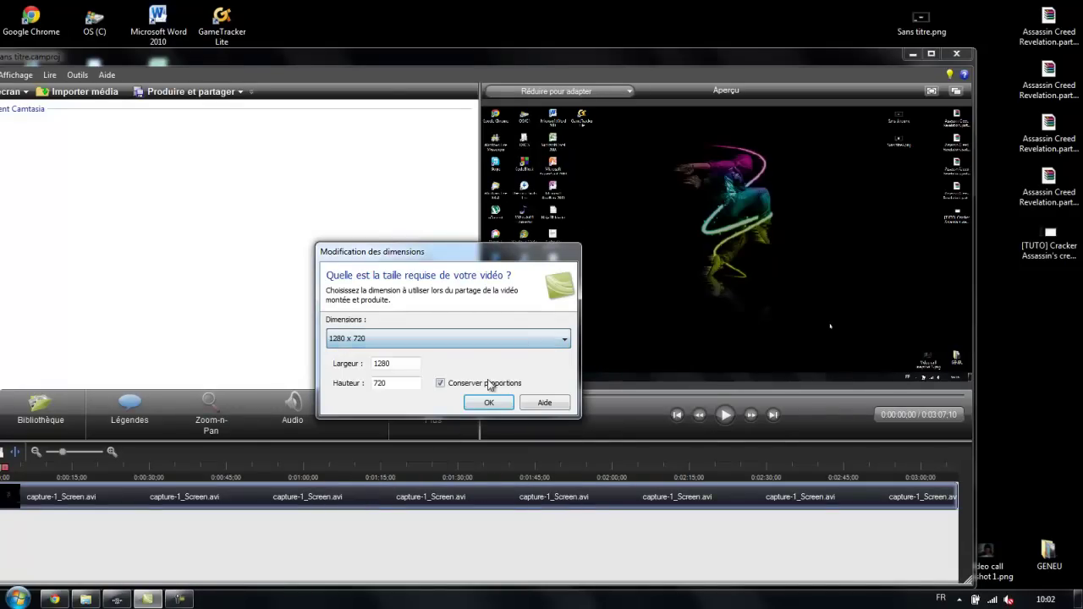
left_click(481, 404)
left_click(912, 53)
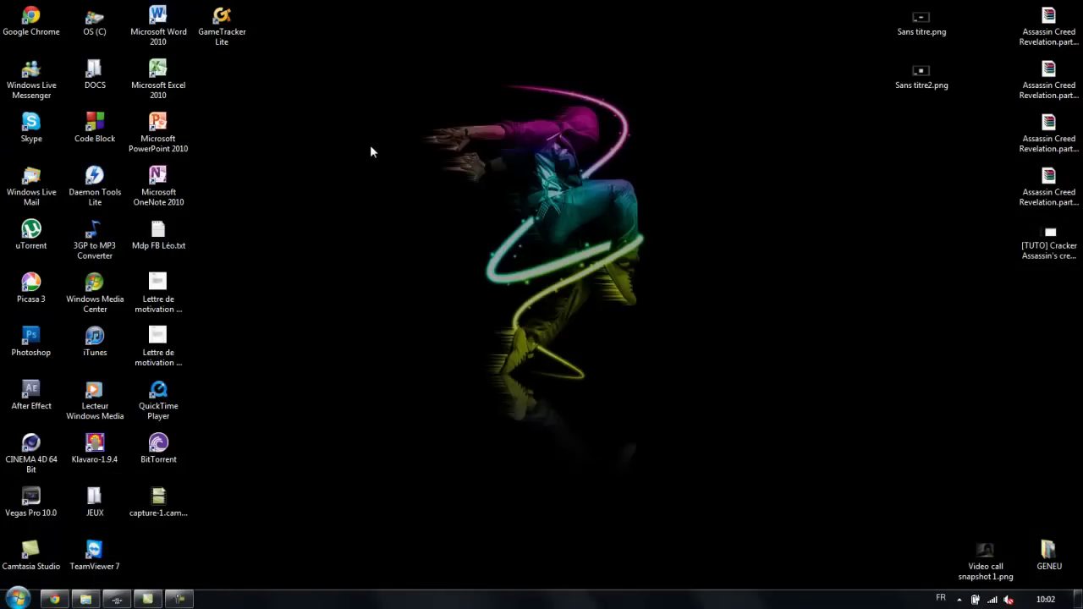
left_click_drag(159, 497, 733, 396)
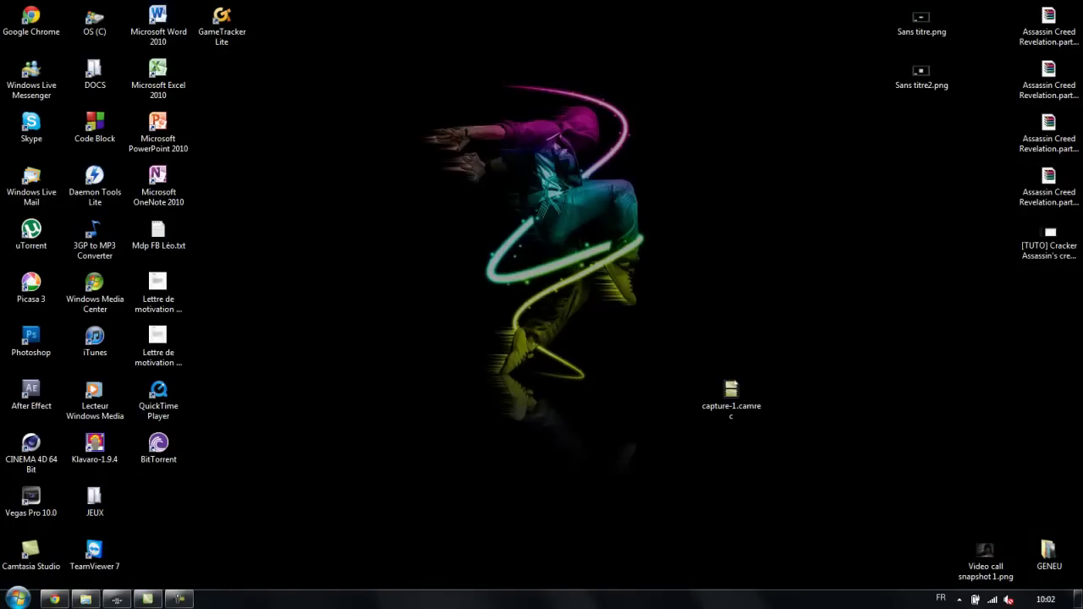
- Open the Call of Duty 4 - Modern Warfare folder under Program Files (x86)\Activision on drive C
left_click(19, 600)
left_click(266, 417)
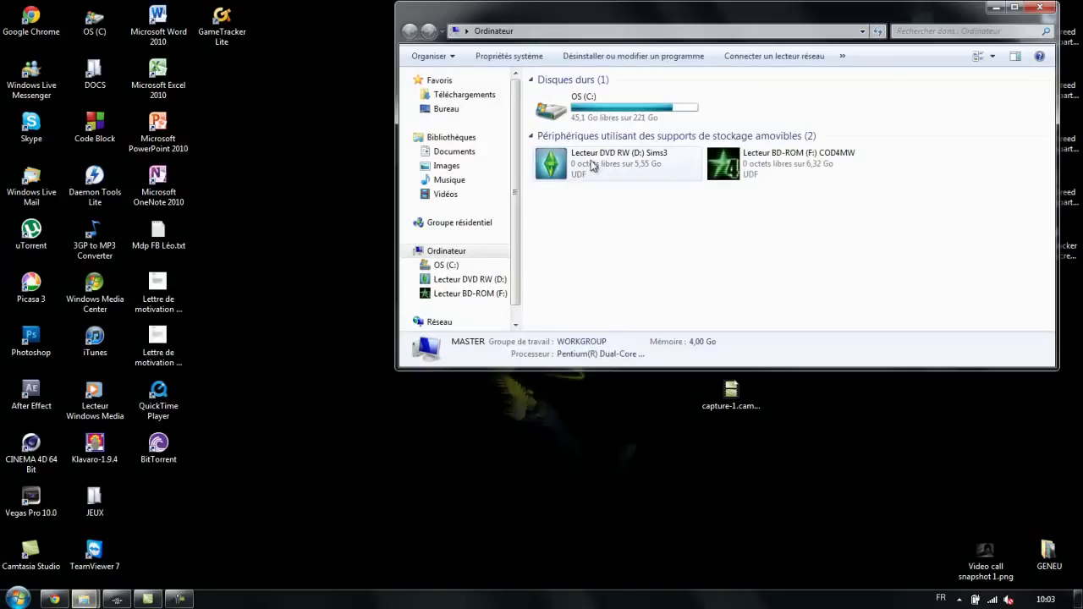
double_click(610, 110)
double_click(597, 181)
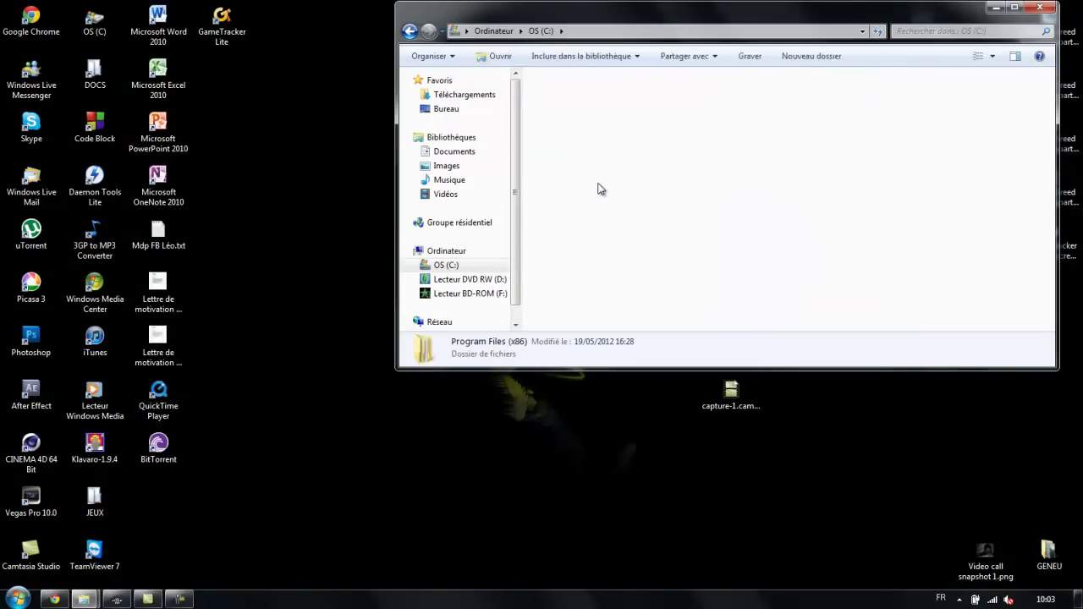
double_click(590, 140)
double_click(609, 100)
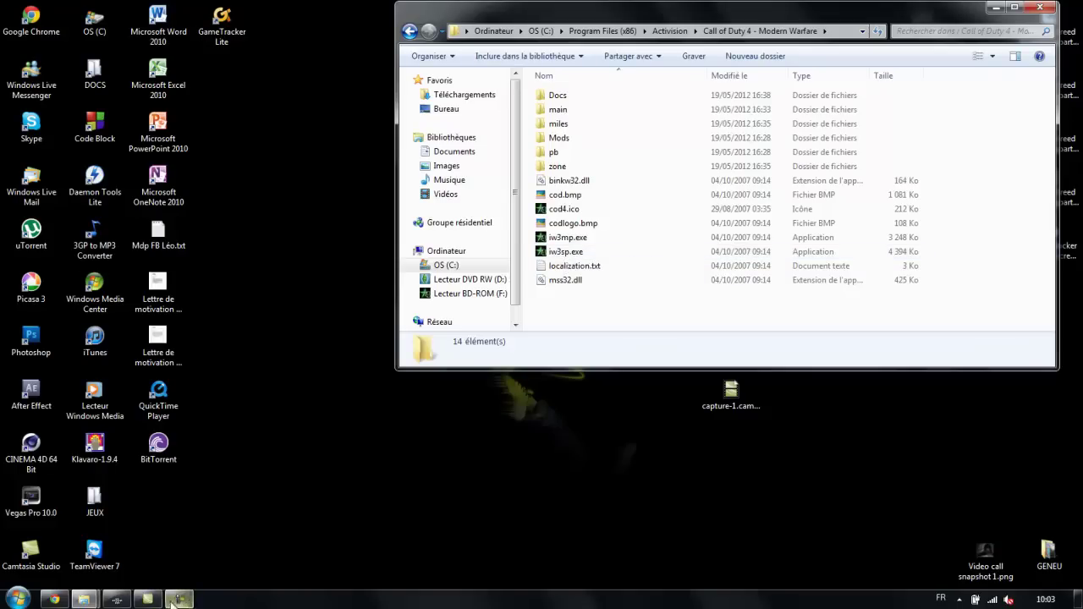
- Copy iw3sp.exe from the crack folder into the Call of Duty 4 - Modern Warfare installation folder, replacing the existing file
mouse_move(83, 600)
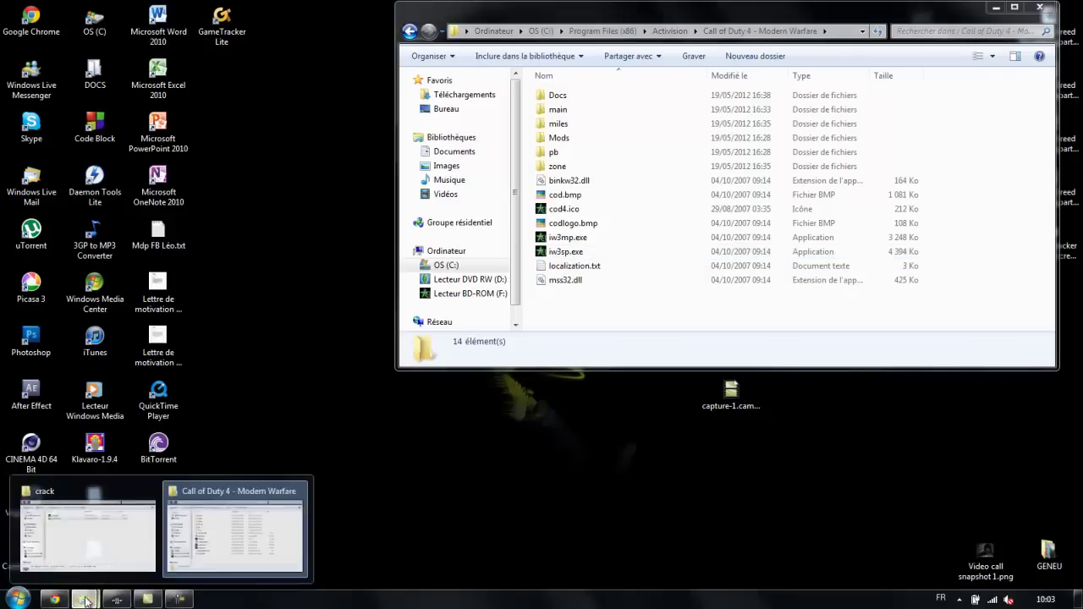
left_click(85, 529)
left_click_drag(620, 423, 514, 381)
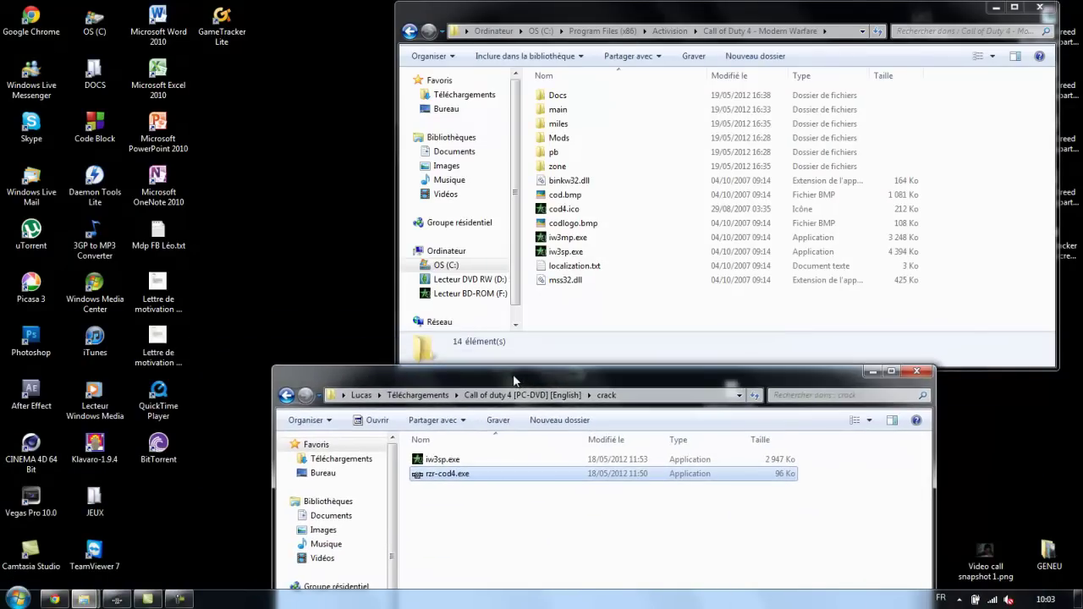
left_click(446, 463)
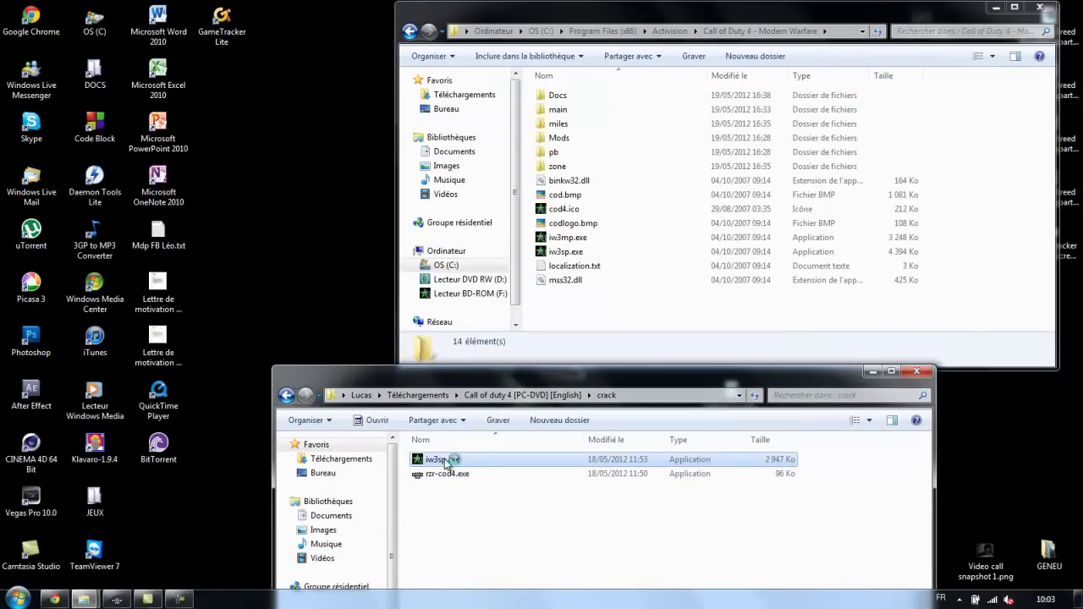
right_click(446, 461)
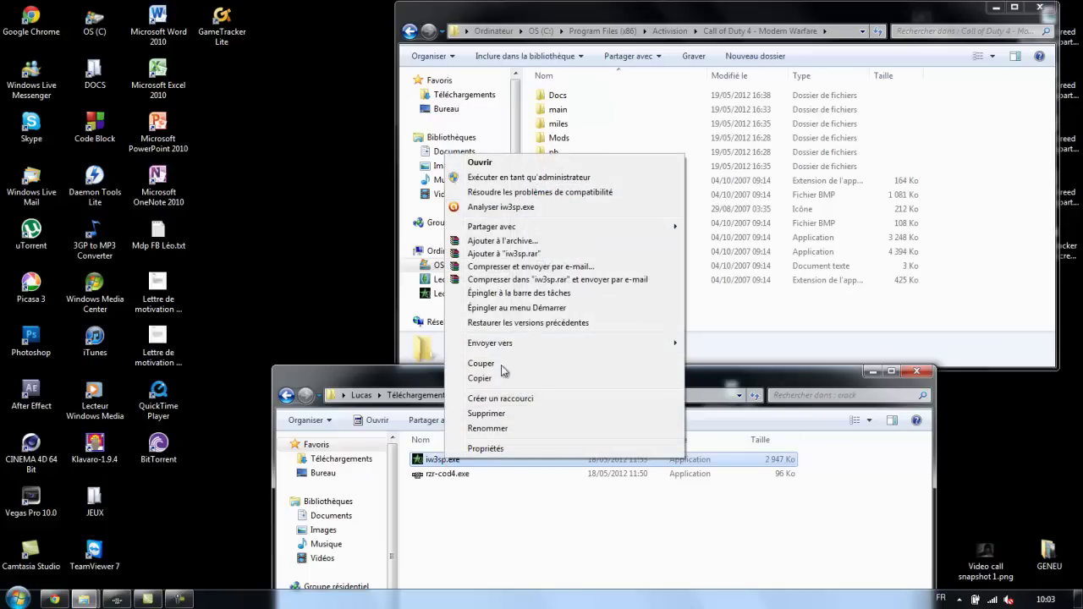
left_click(491, 379)
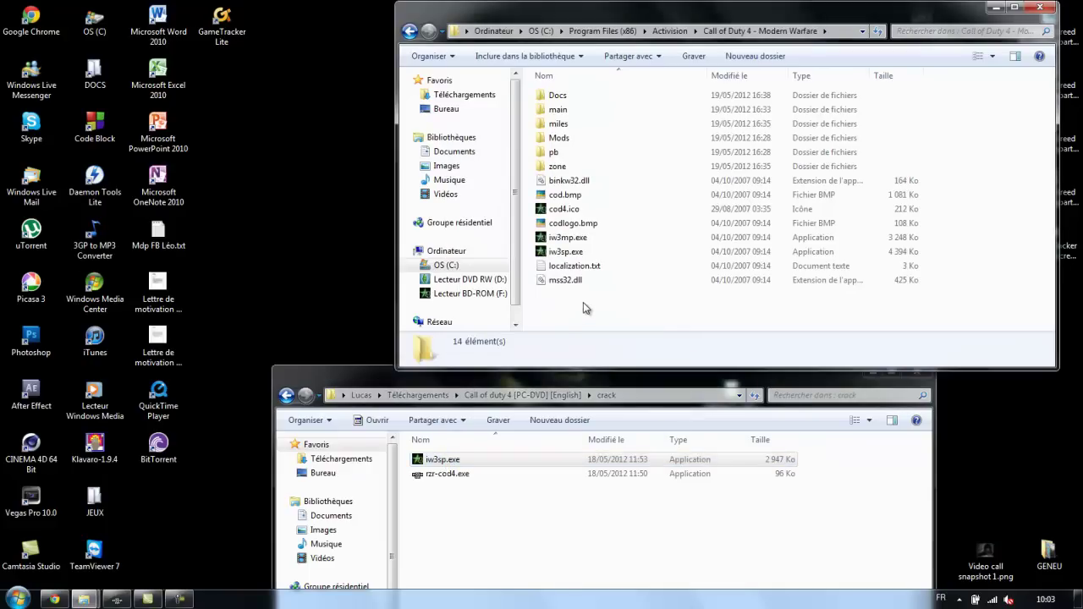
right_click(584, 302)
left_click(621, 406)
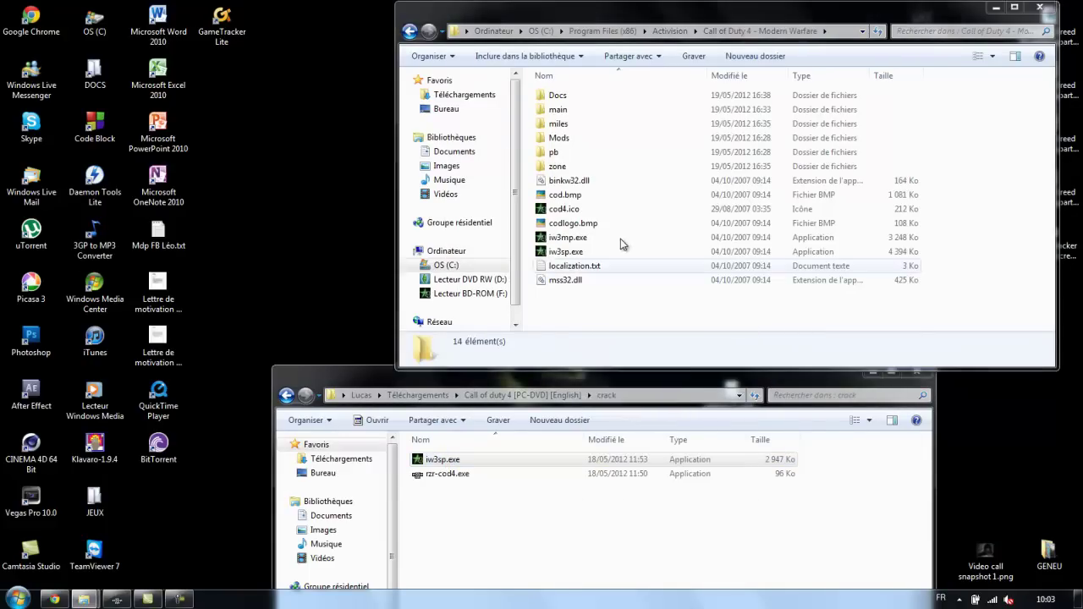
left_click(513, 244)
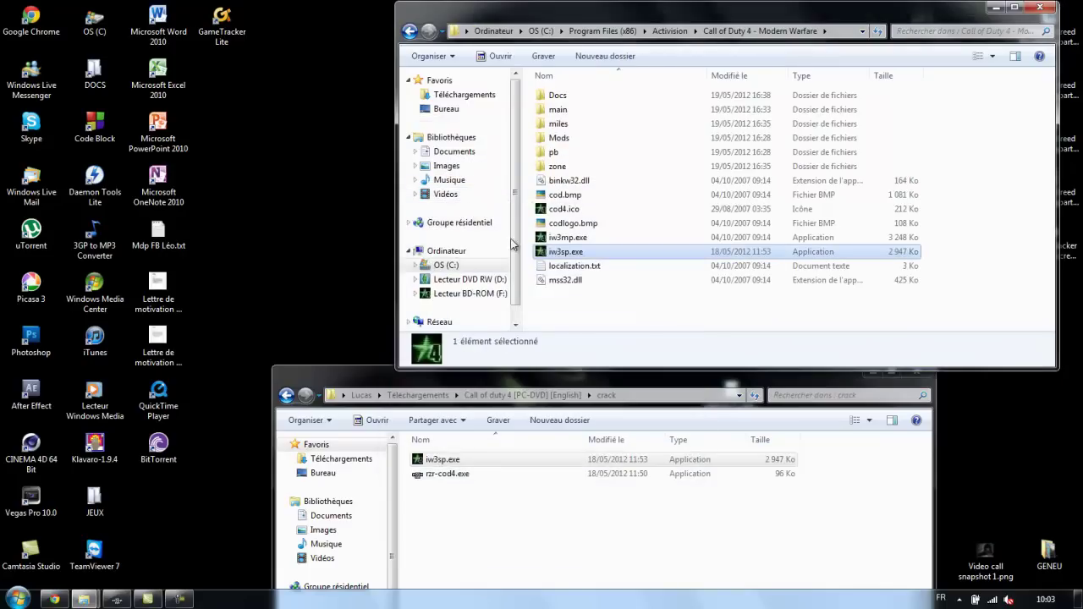
- Create a desktop shortcut to iw3sp.exe from the game's installation folder
left_click(597, 303)
left_click(563, 254)
left_click_drag(563, 254, 187, 518)
left_click(227, 553)
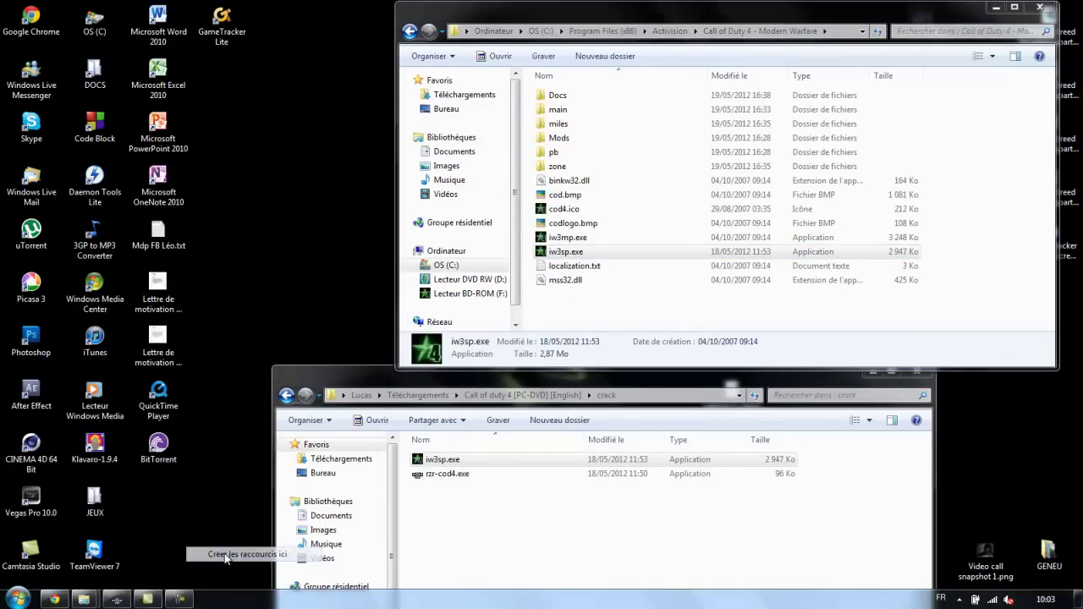
- Rename the new iw3sp.exe desktop shortcut as CoD 4
left_click(161, 518)
left_click_drag(175, 513, 162, 509)
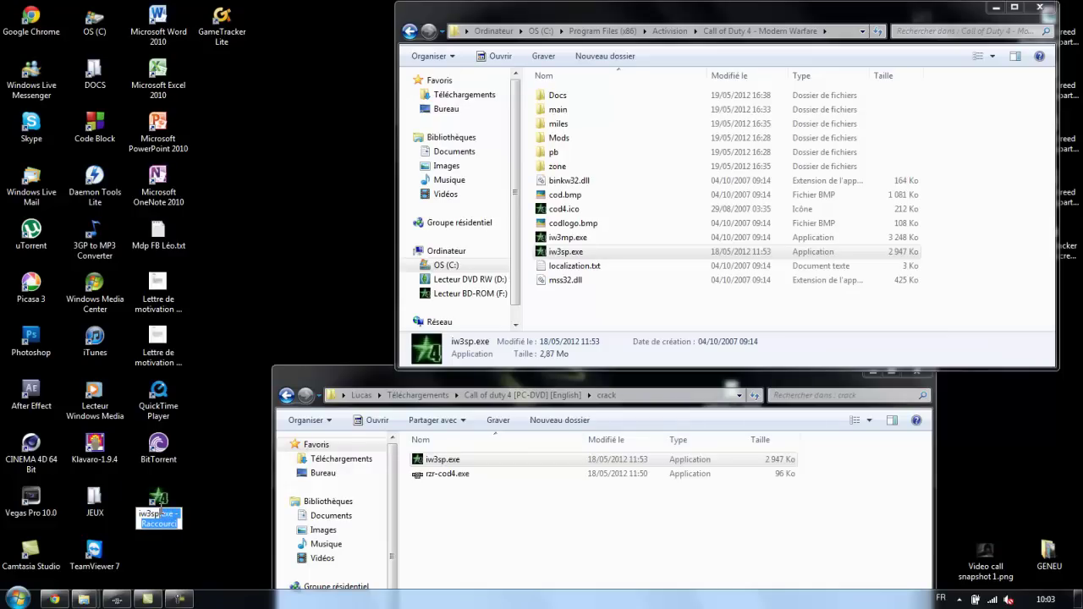
key("BackSpace")
key("BackSpace")
key("BackSpace")
key("BackSpace")
key("BackSpace")
key("BackSpace")
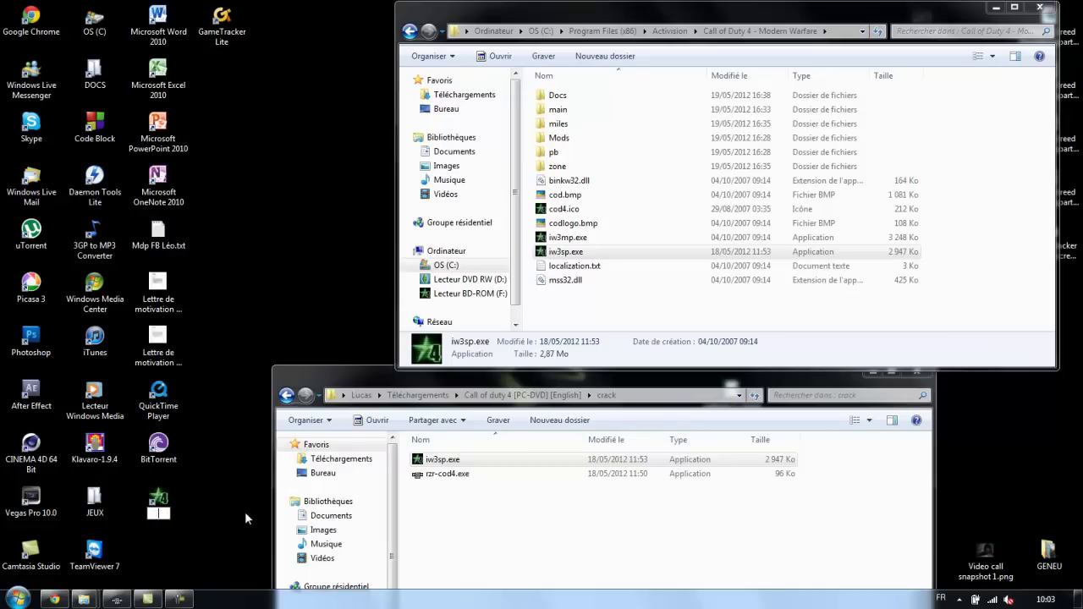
type("CoD 4")
key("Return")
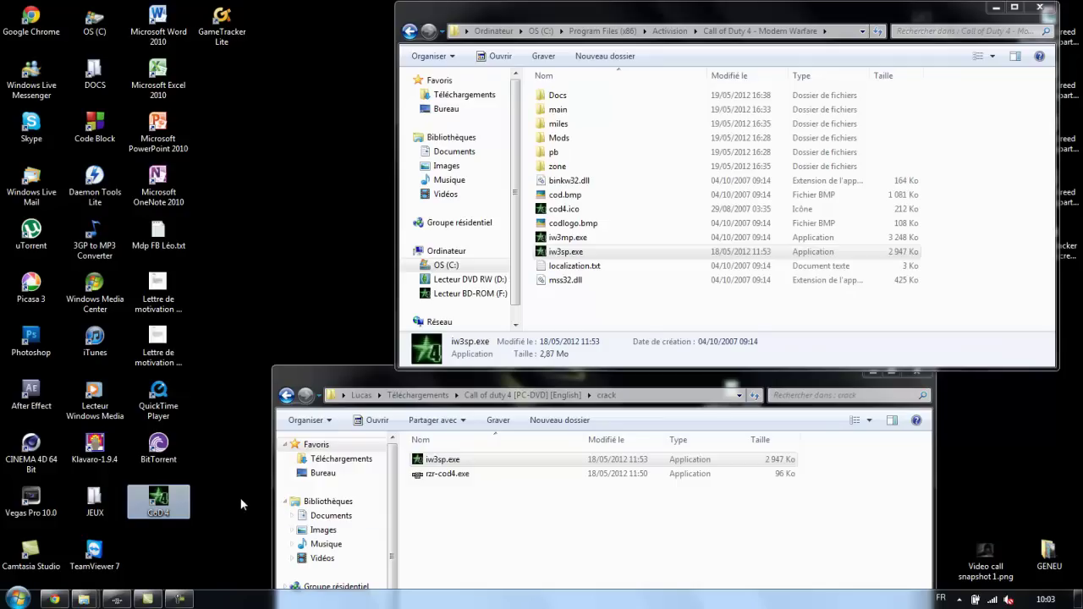
- Close both folder windows and the key generator, and launch the game from the CoD 4 desktop shortcut
left_click(906, 377)
left_click(1040, 7)
left_click(85, 600)
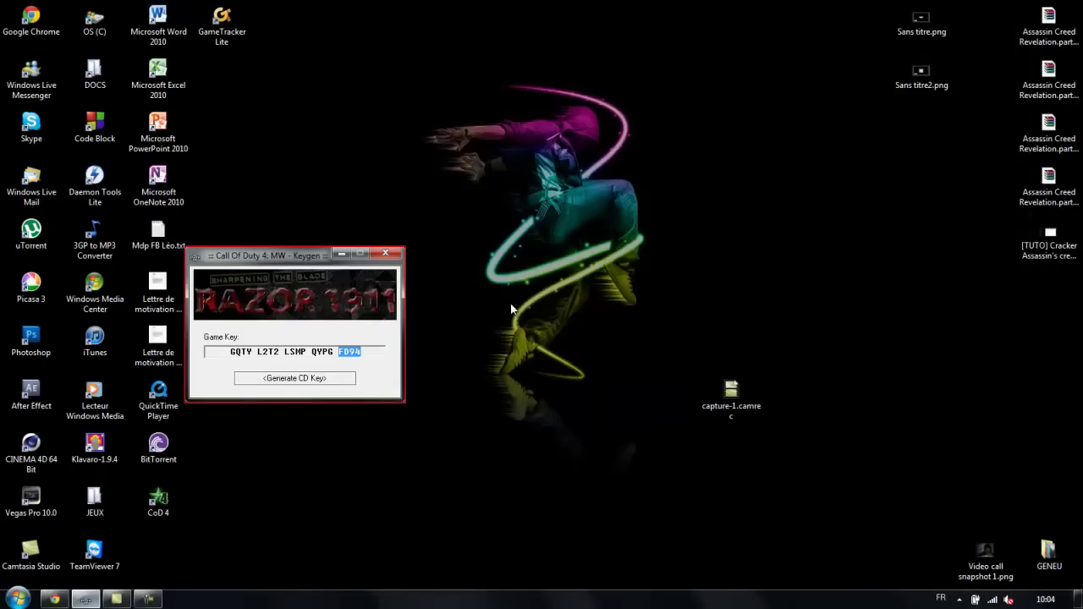
left_click(385, 253)
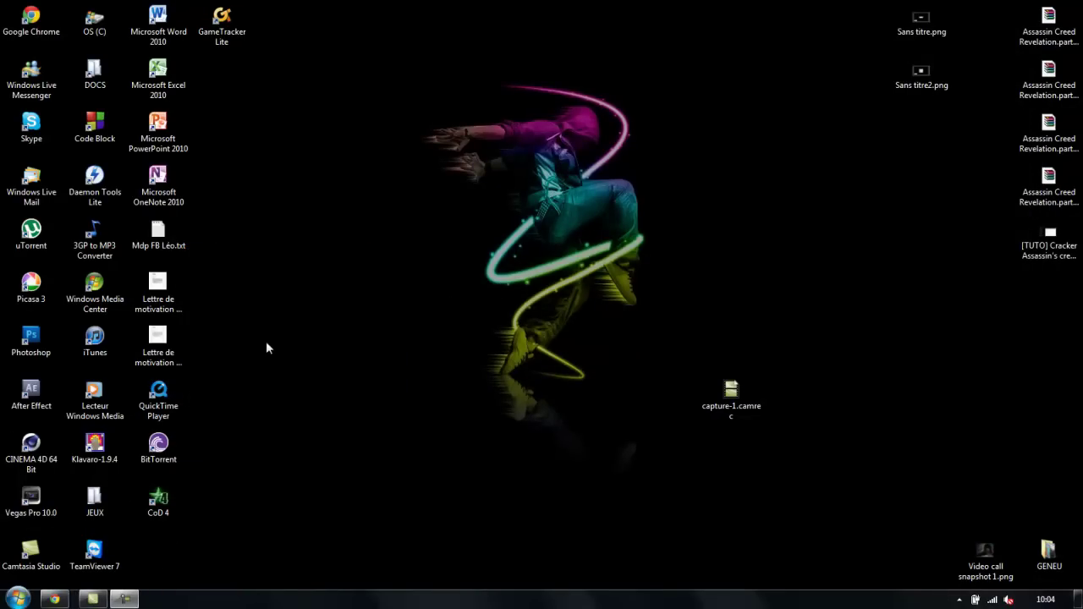
double_click(160, 501)
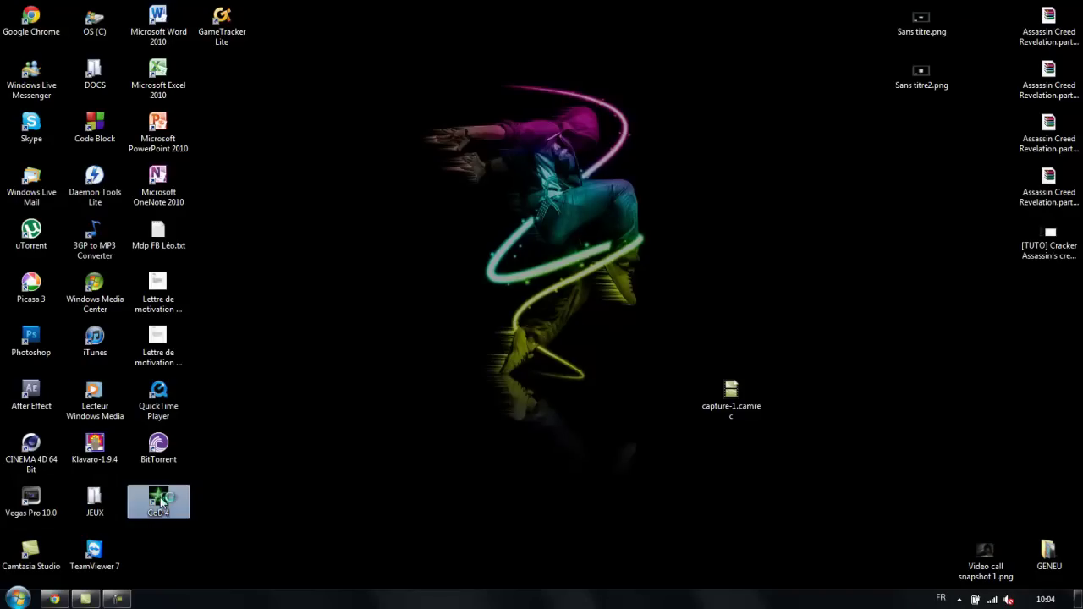